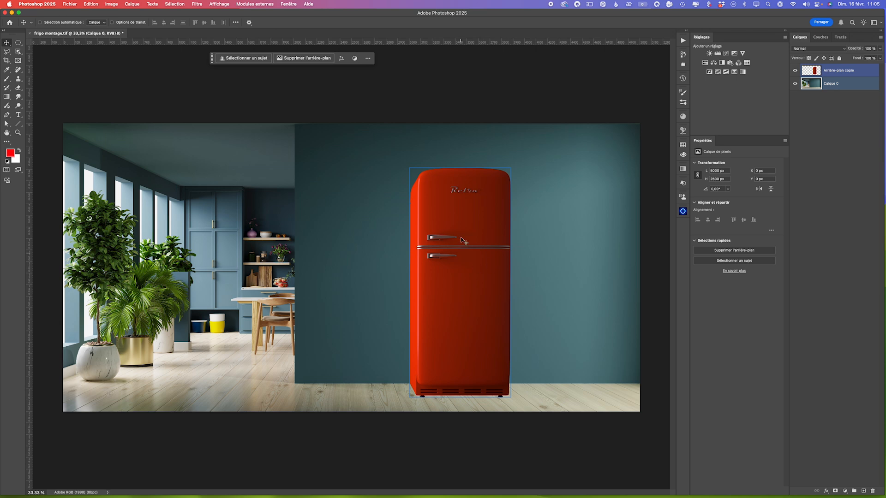
- Rename the refrigerator layer "Arrière-plan copie" as "frigo"
{"action": "left_click", "coordinate": [864, 79]}
{"action": "left_click", "coordinate": [839, 71]}
{"action": "double_click", "coordinate": [838, 70]}
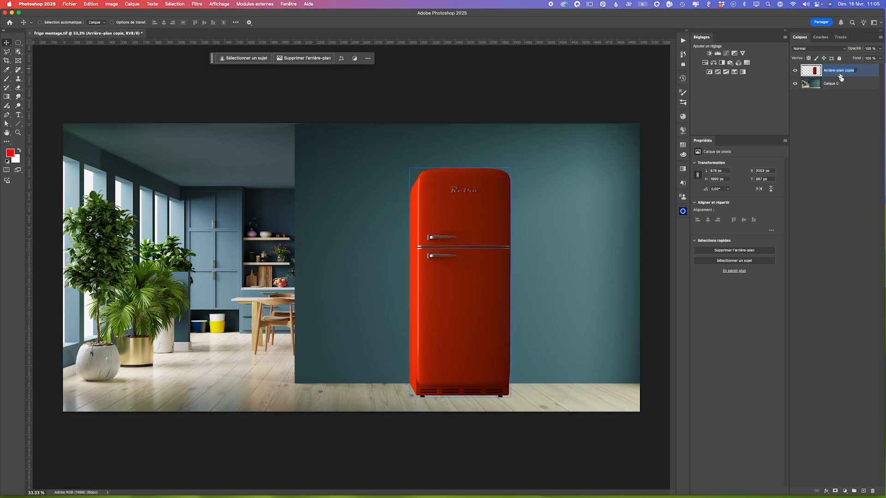
{"action": "type", "text": "frigo"}
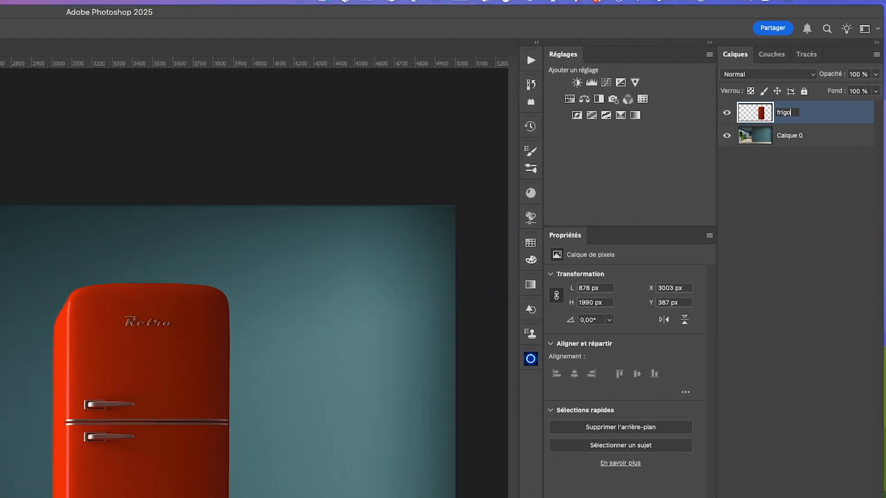
{"action": "left_click", "coordinate": [809, 107]}
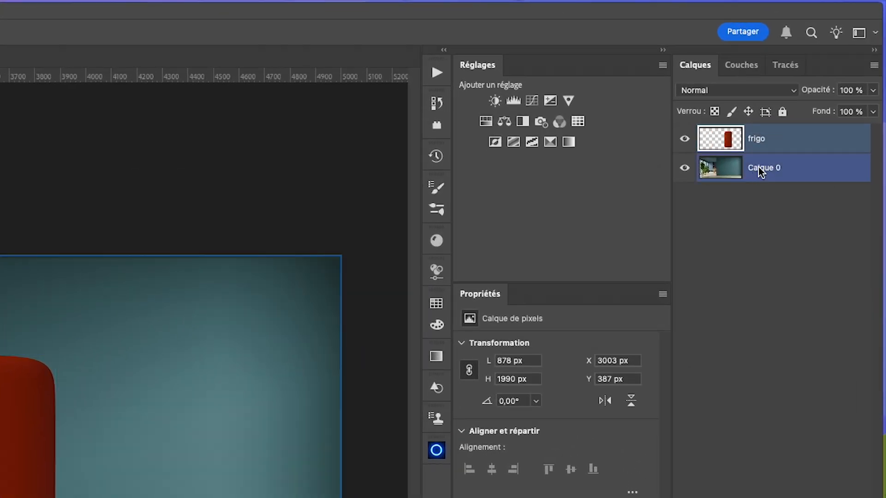
- Rename the room image layer "Calque 0" as "fond"
{"action": "double_click", "coordinate": [761, 168]}
{"action": "type", "text": "fond"}
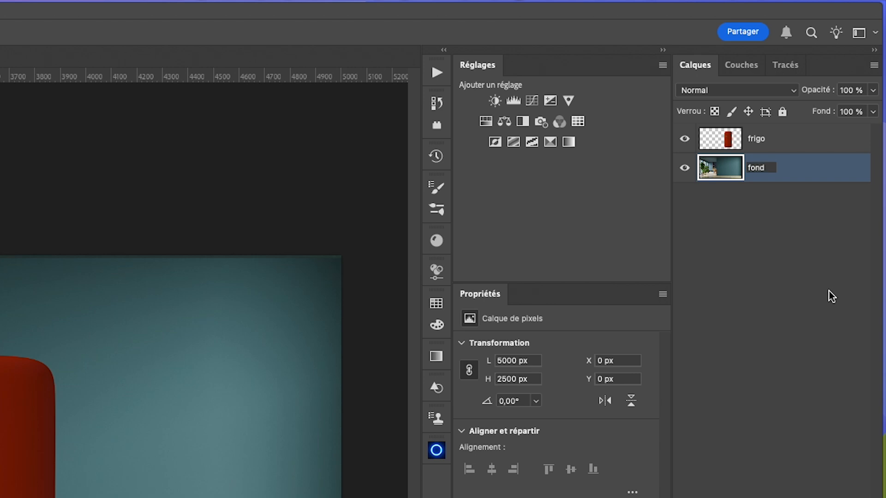
{"action": "key", "text": "Return"}
- Duplicate the frigo layer directly beneath the original and name the copy "ombre droite"
{"action": "left_click", "coordinate": [784, 149]}
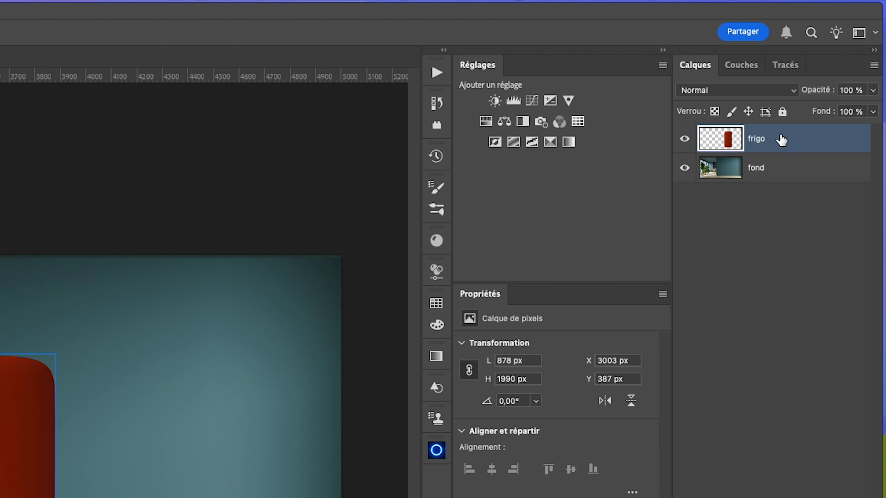
{"action": "left_click_drag", "start_coordinate": [783, 141], "coordinate": [785, 157]}
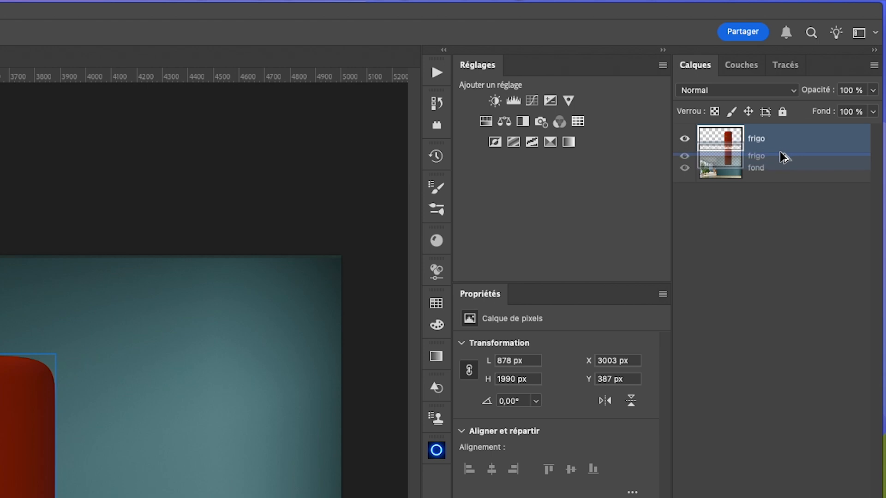
{"action": "left_click_drag", "start_coordinate": [785, 157], "coordinate": [785, 155]}
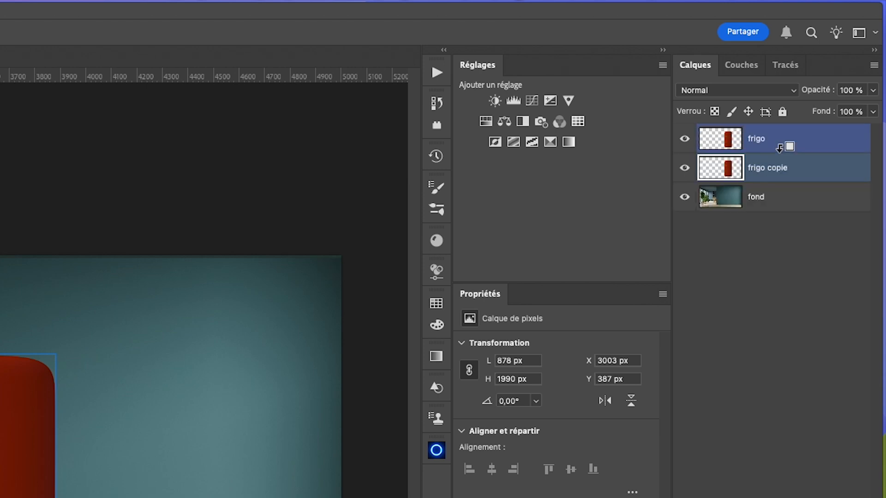
{"action": "double_click", "coordinate": [768, 170]}
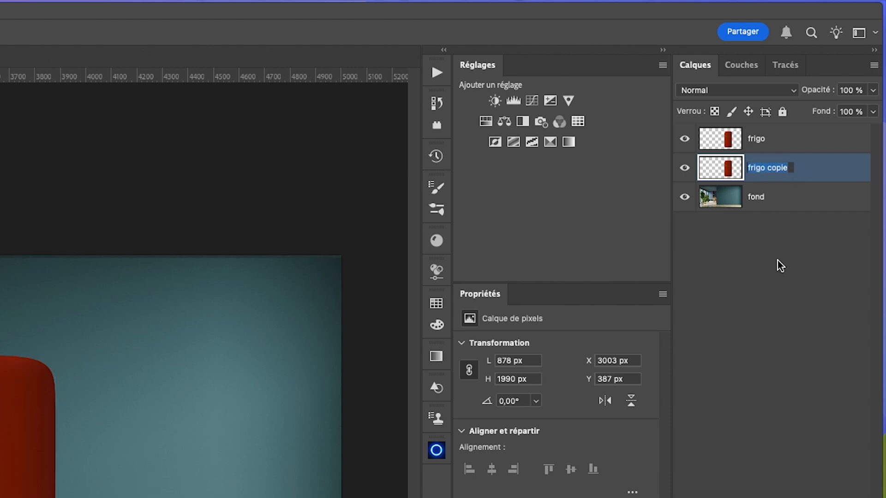
{"action": "type", "text": "ombre"}
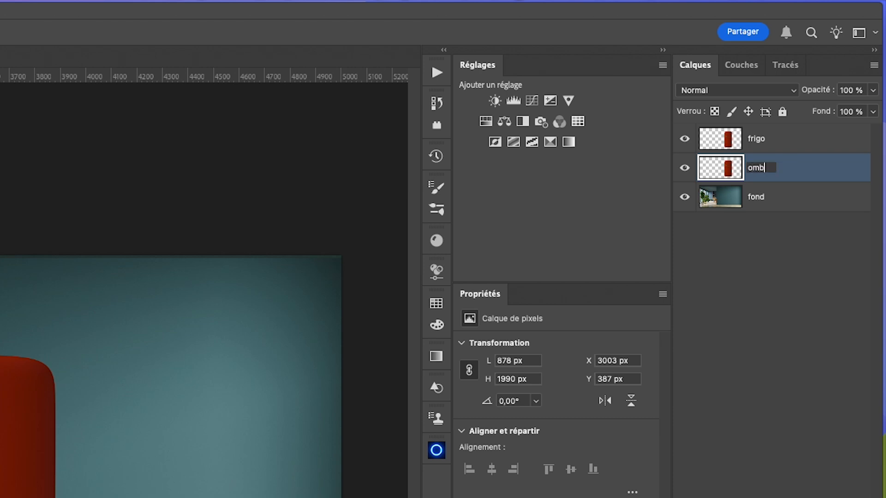
{"action": "type", "text": " droite"}
{"action": "left_click", "coordinate": [818, 168]}
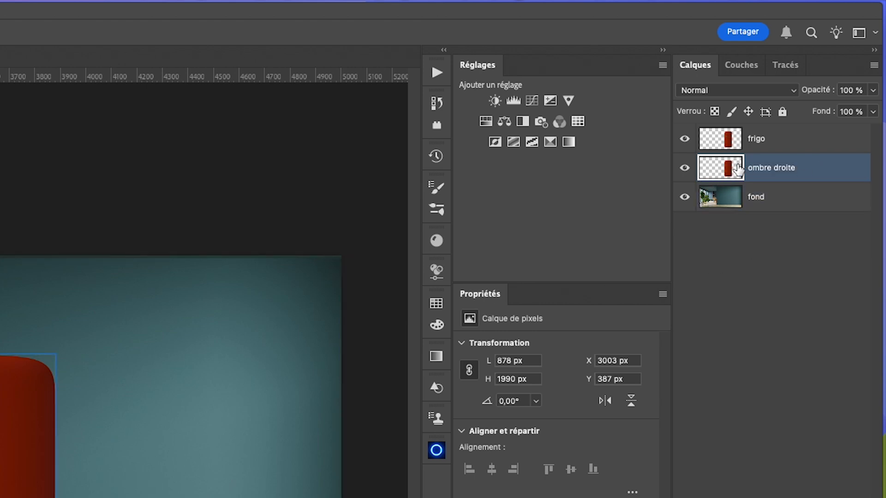
- Hide the frigo layer and lock the transparent pixels of the ombre droite layer
{"action": "left_click", "coordinate": [685, 140]}
{"action": "left_click", "coordinate": [717, 197], "text": "shift"}
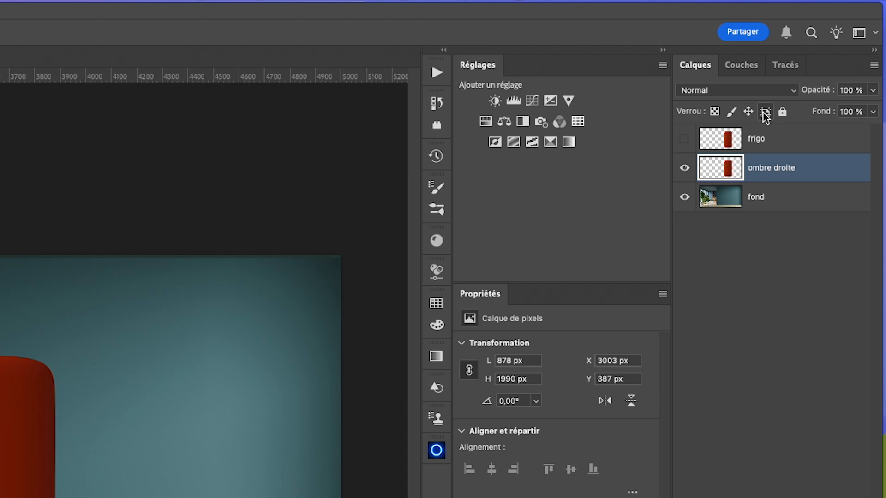
{"action": "left_click", "coordinate": [715, 112]}
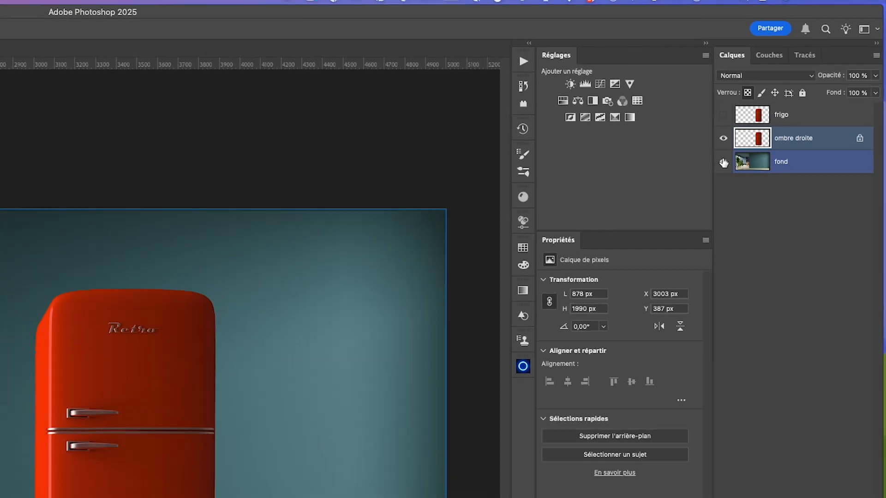
{"action": "left_click", "coordinate": [684, 197]}
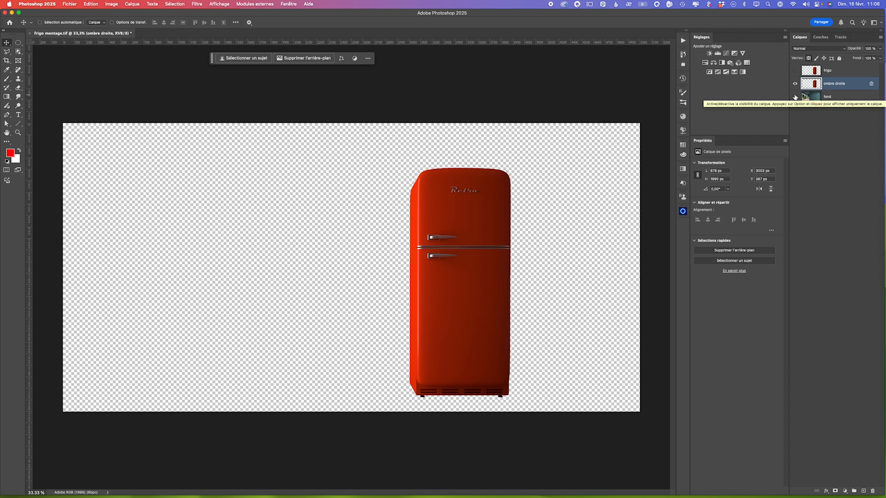
{"action": "left_click", "coordinate": [795, 97]}
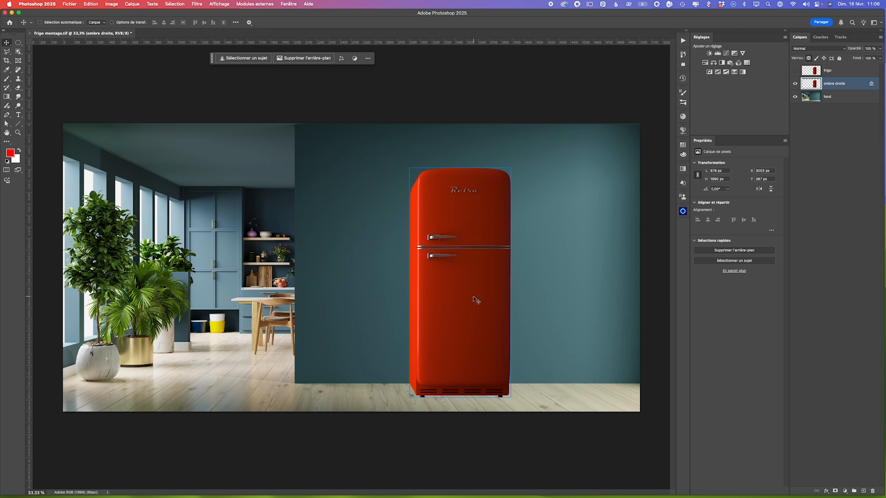
- Fill the ombre droite layer's refrigerator shape with black (Noir) in Normal mode at 100% opacity
{"action": "left_click", "coordinate": [91, 4]}
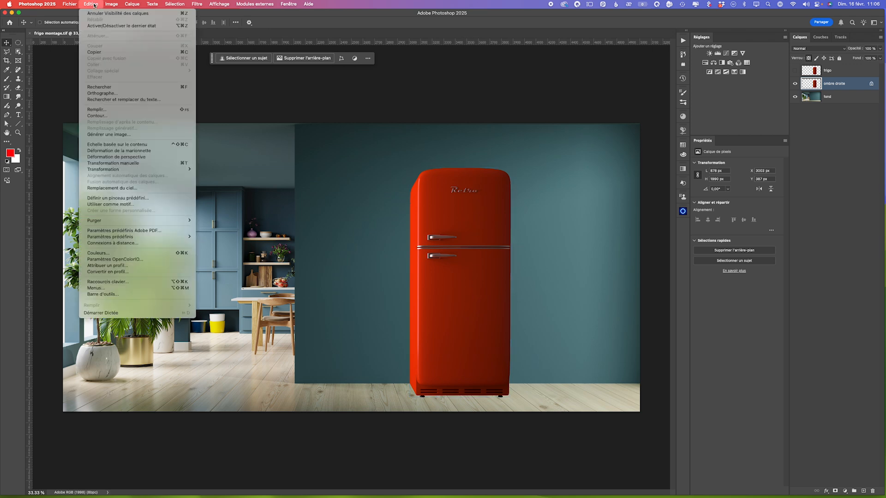
{"action": "left_click", "coordinate": [111, 111]}
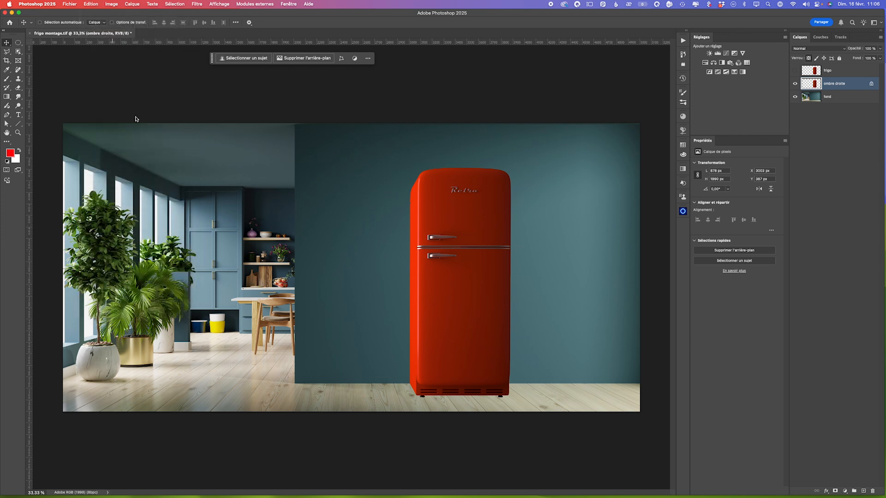
{"action": "left_click", "coordinate": [414, 149]}
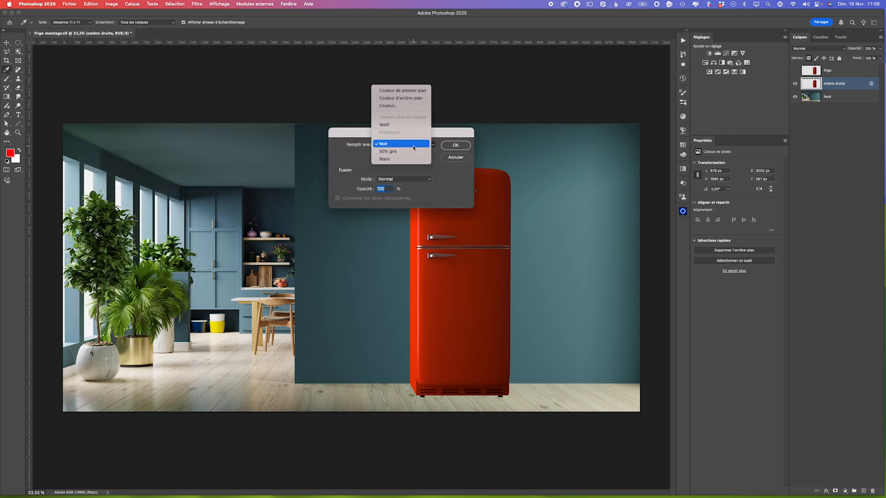
{"action": "left_click", "coordinate": [414, 148]}
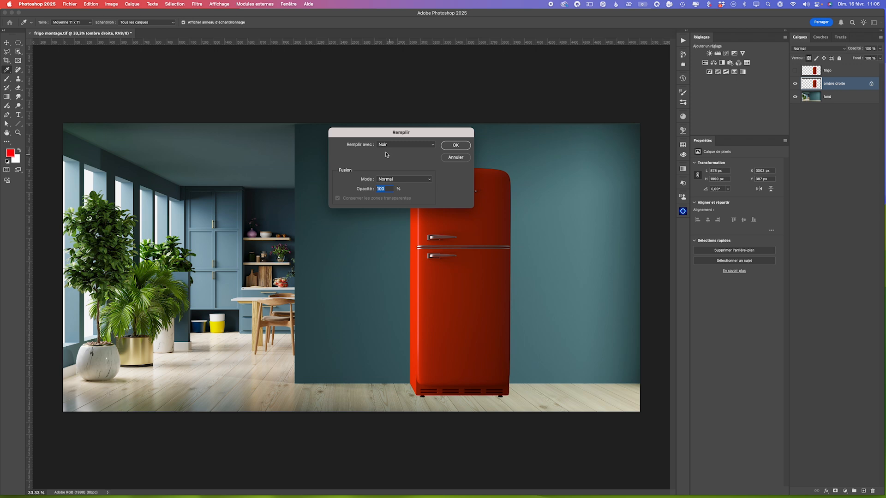
{"action": "left_click", "coordinate": [455, 146]}
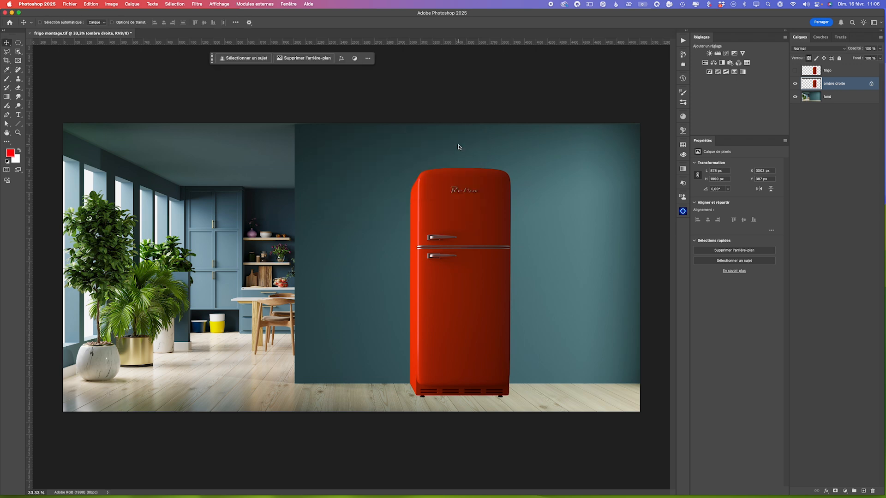
{"action": "key", "text": "v"}
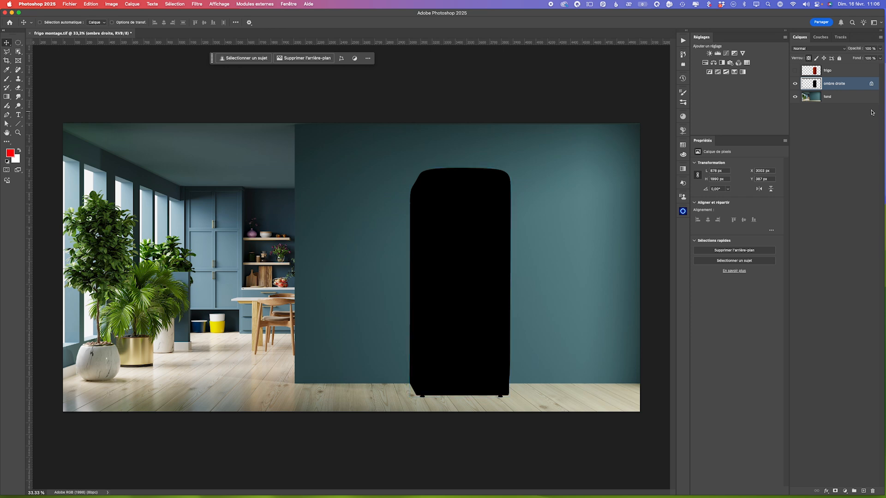
- Unlock the ombre droite layer's transparent pixels and make the frigo layer visible again
{"action": "left_click", "coordinate": [871, 84]}
{"action": "left_click", "coordinate": [795, 71]}
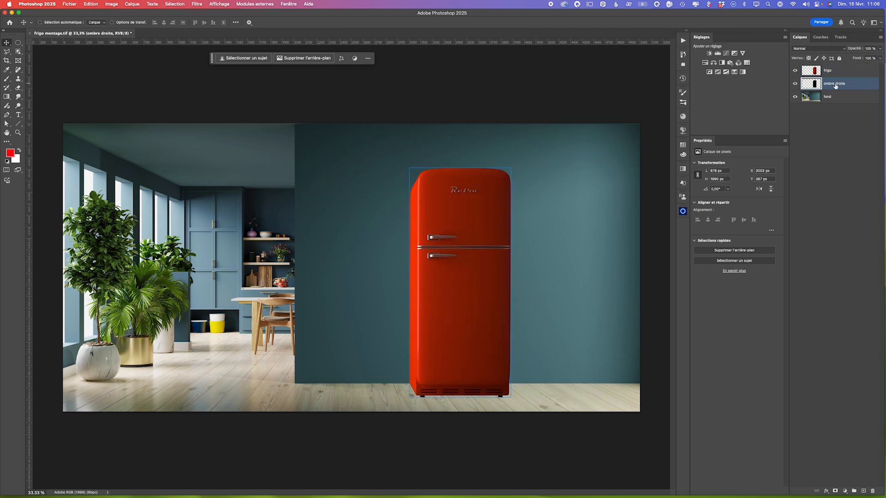
{"action": "left_click", "coordinate": [828, 97], "text": "shift"}
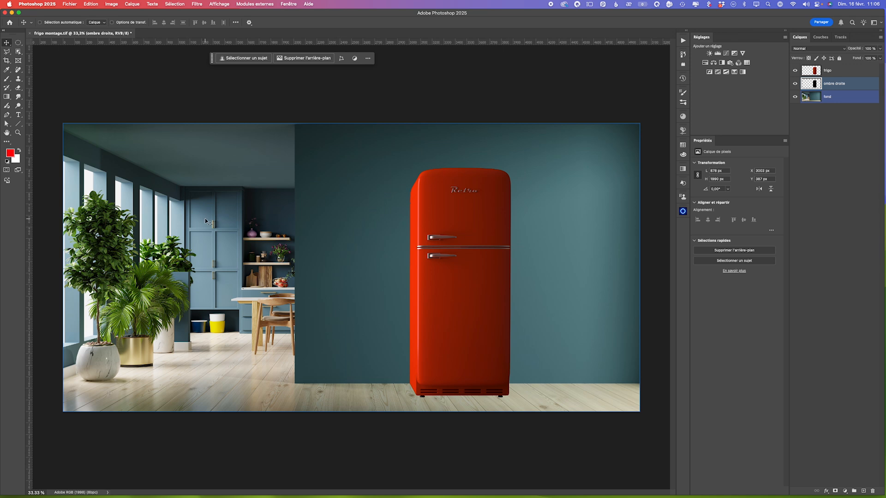
- Distort the ombre droite shape so its right corners extend past the refrigerator, the upper one lowered and the lower one raised to the wall's base
{"action": "key", "text": "super+t"}
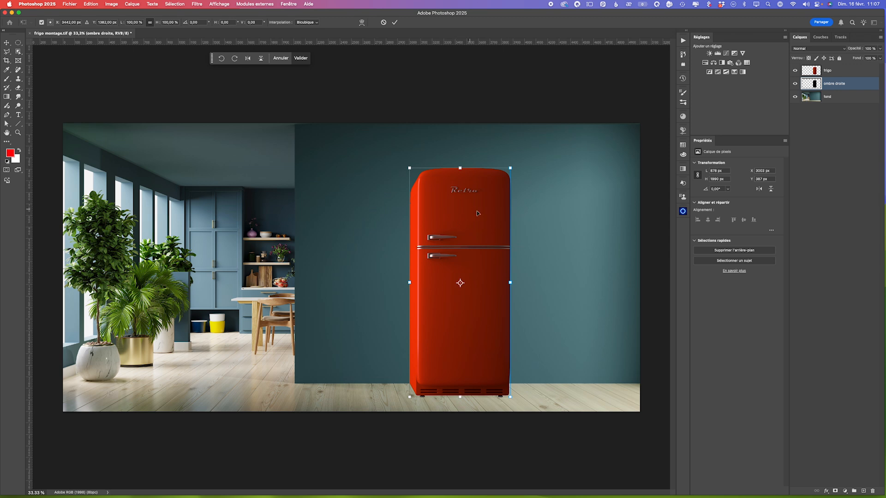
{"action": "right_click", "coordinate": [450, 227]}
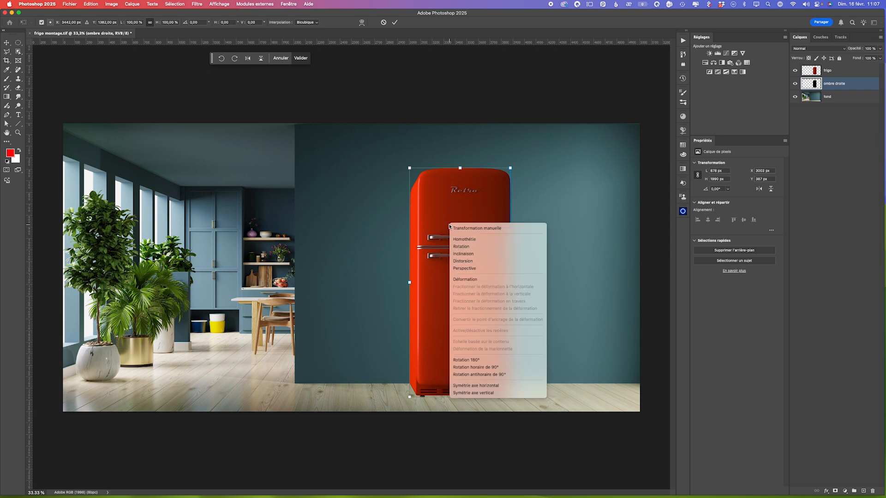
{"action": "left_click", "coordinate": [465, 261]}
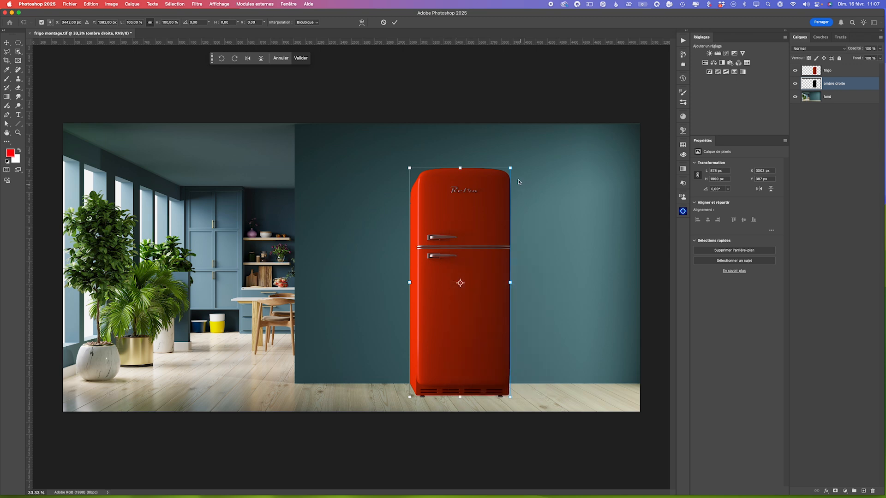
{"action": "left_click_drag", "start_coordinate": [510, 169], "coordinate": [538, 184]}
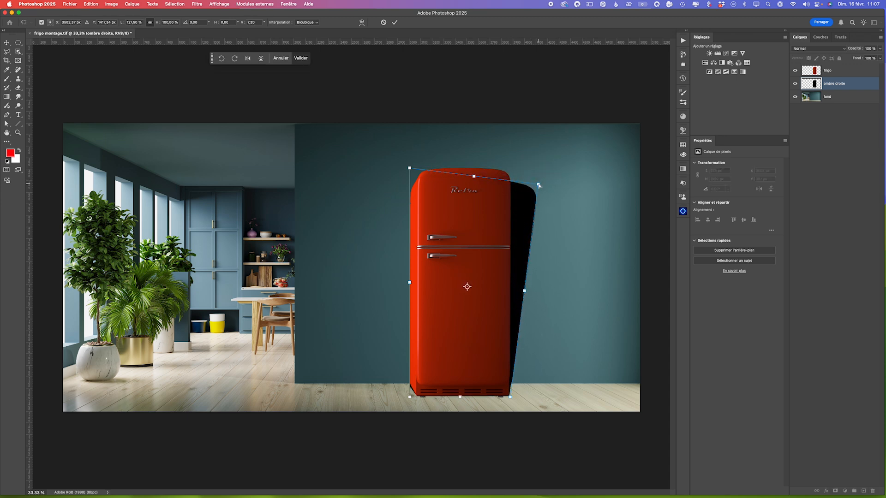
{"action": "left_click_drag", "start_coordinate": [510, 397], "coordinate": [541, 385]}
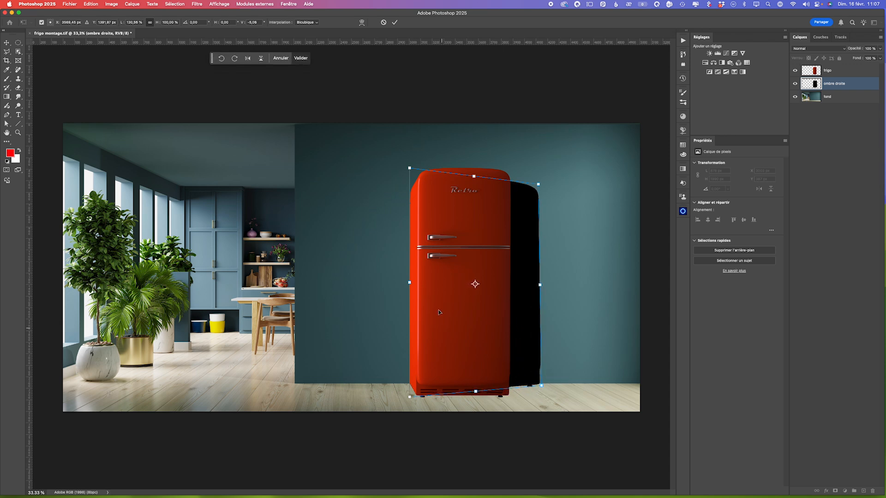
- Pull the shadow's left edge in behind the refrigerator, adjust its lower-left and upper-right corners, and apply the distortion
{"action": "left_click_drag", "start_coordinate": [409, 282], "coordinate": [476, 284]}
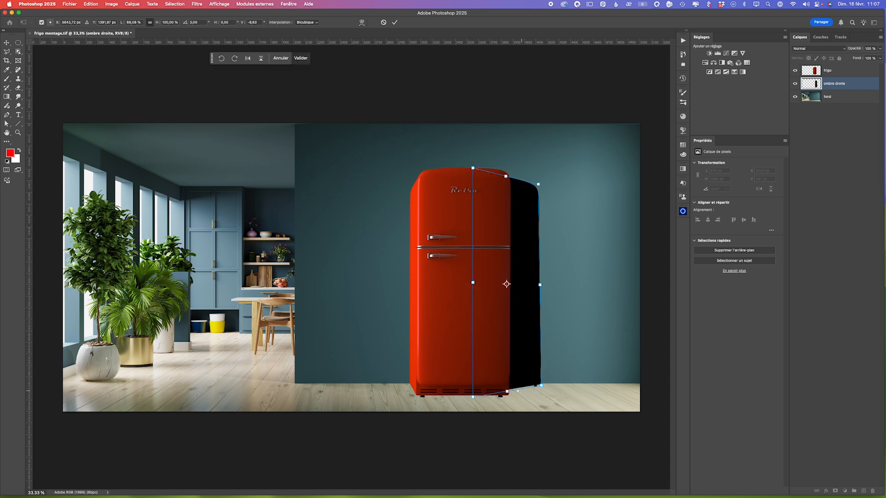
{"action": "left_click_drag", "start_coordinate": [473, 397], "coordinate": [473, 404]}
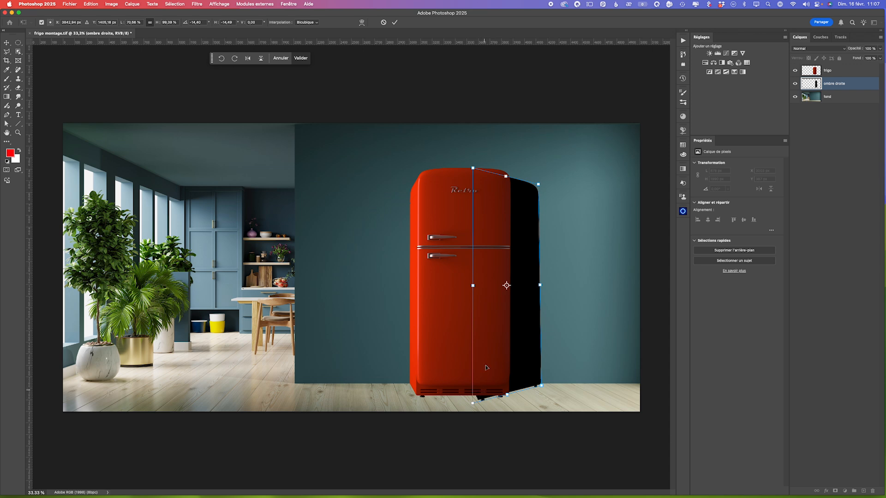
{"action": "left_click_drag", "start_coordinate": [538, 185], "coordinate": [541, 189]}
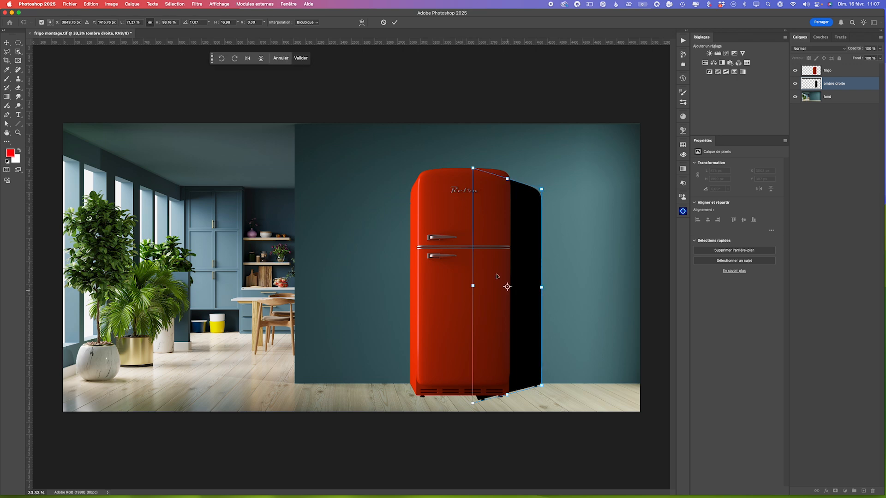
{"action": "left_click", "coordinate": [394, 23]}
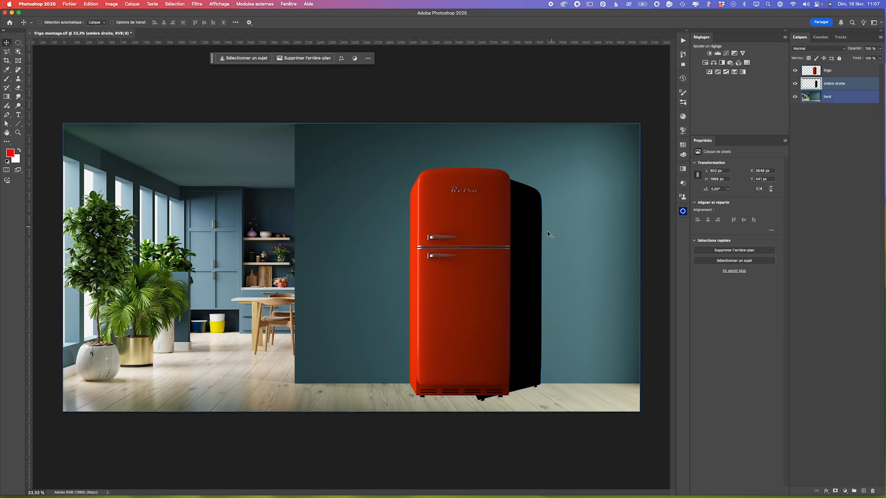
- Lower the ombre droite layer's opacity to 48% and convert the layer for smart filters
{"action": "left_click", "coordinate": [880, 50]}
{"action": "left_click_drag", "start_coordinate": [880, 58], "coordinate": [864, 59]}
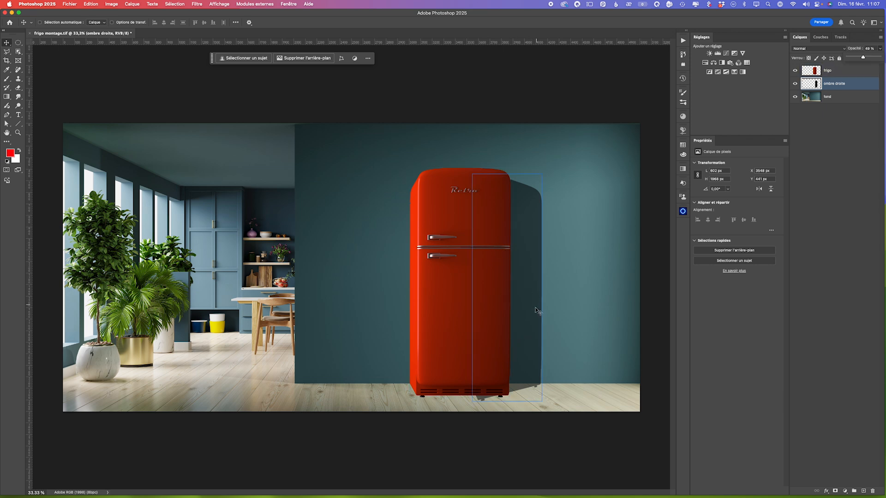
{"action": "left_click", "coordinate": [861, 84]}
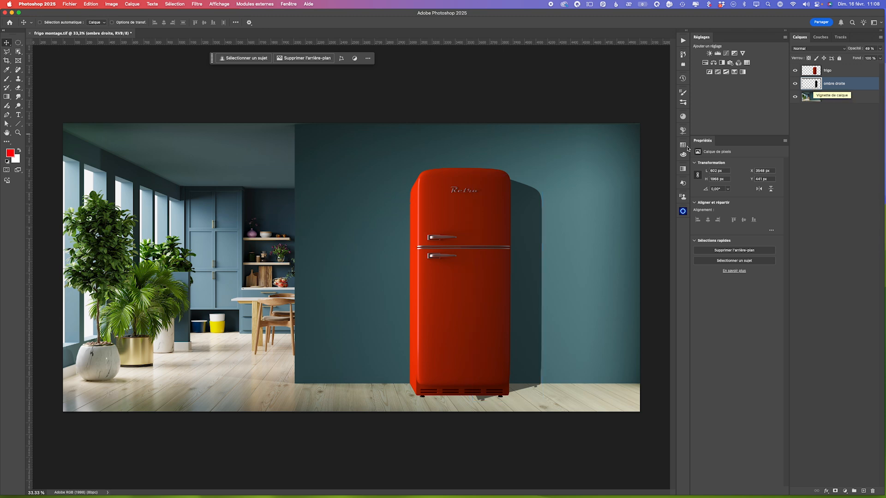
{"action": "left_click", "coordinate": [192, 6]}
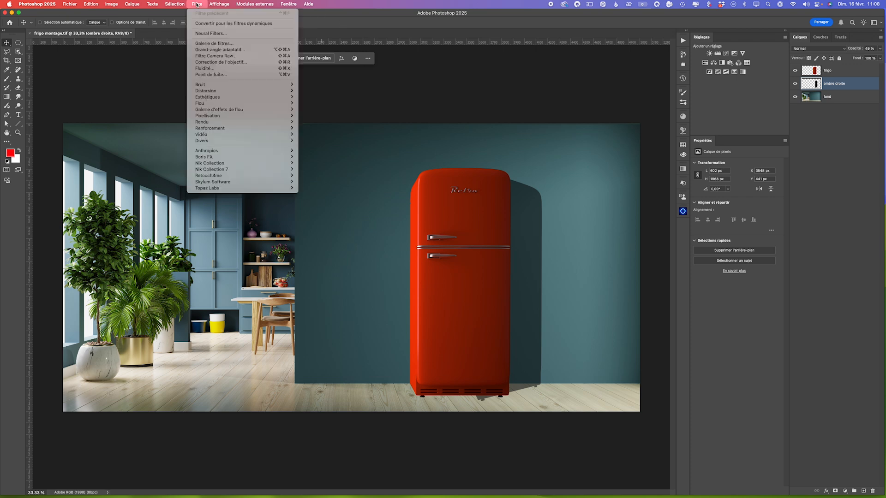
{"action": "left_click", "coordinate": [206, 26]}
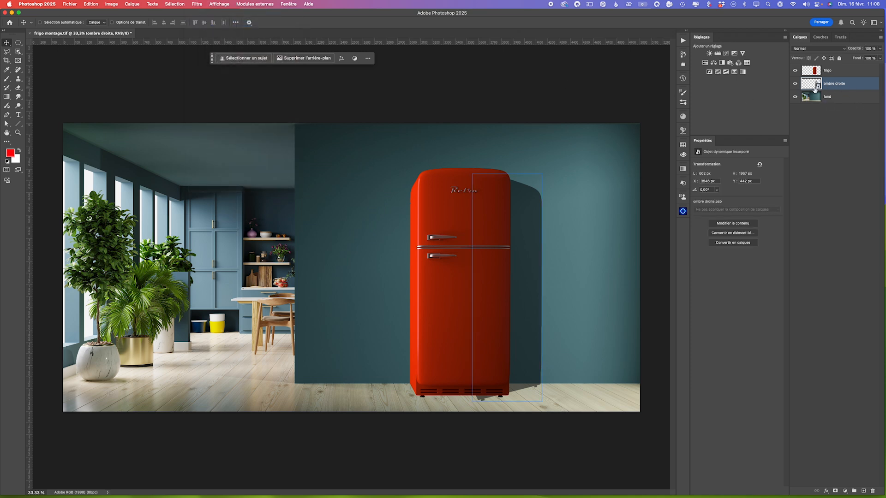
- Start a Bascule-Décentrement blur on the ombre droite layer, rotate its guide lines to vertical and centre it on the refrigerator
{"action": "left_click", "coordinate": [197, 4]}
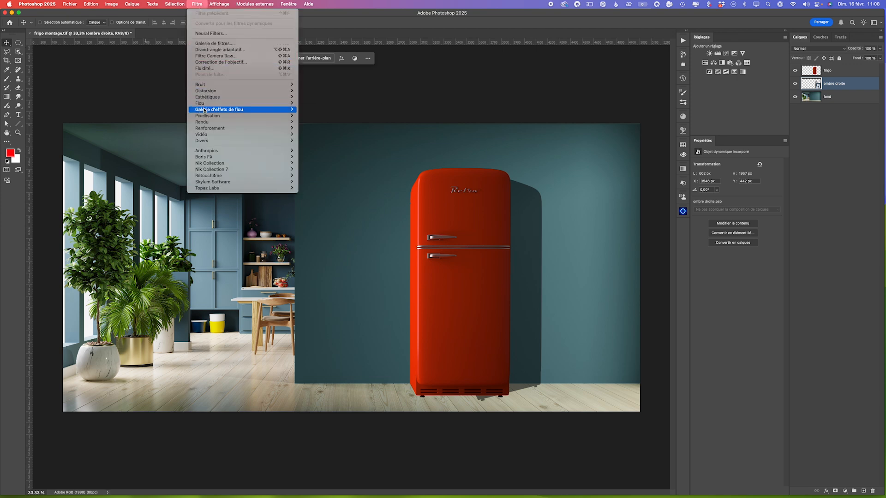
{"action": "mouse_move", "coordinate": [207, 111]}
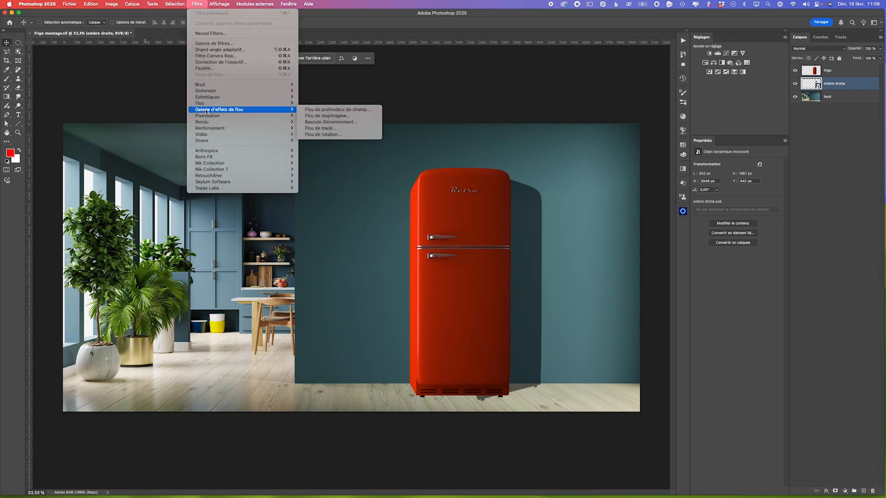
{"action": "left_click", "coordinate": [335, 123]}
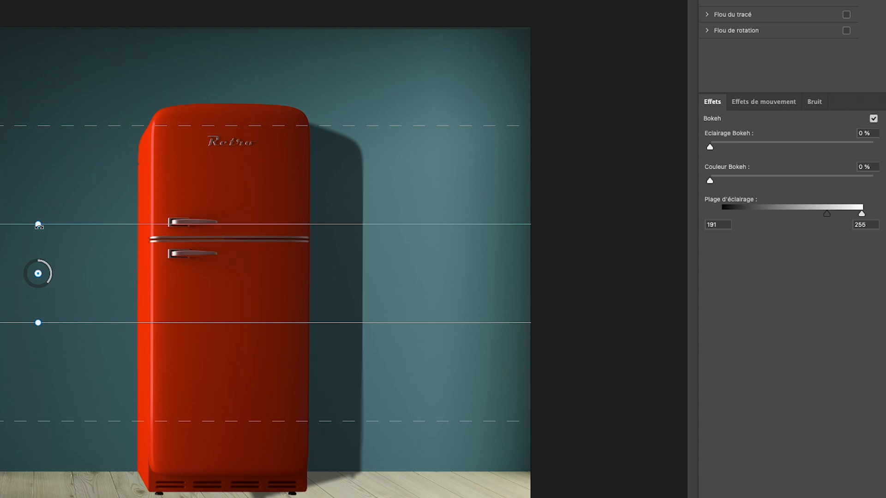
{"action": "left_click_drag", "start_coordinate": [38, 226], "coordinate": [152, 274]}
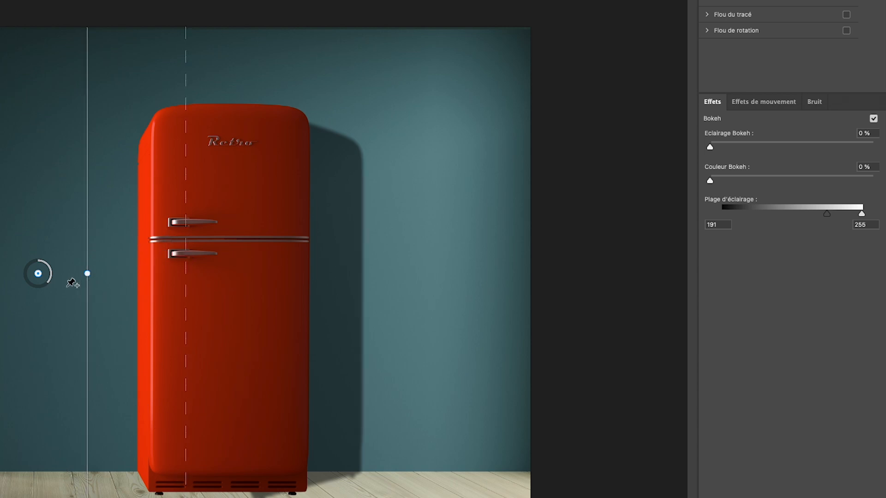
{"action": "left_click_drag", "start_coordinate": [38, 273], "coordinate": [234, 278]}
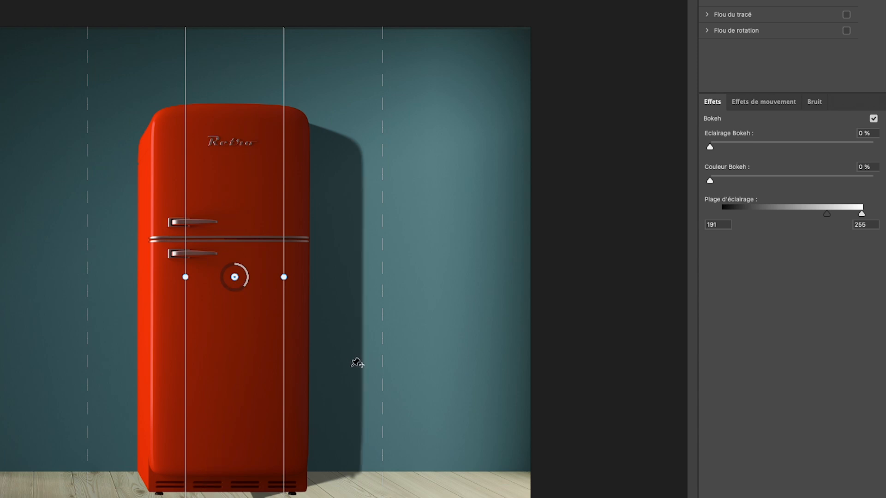
- Set the tilt-shift blur to 181 px, extend its right fade limit past the shadow, narrow the left one, and apply it
{"action": "left_click_drag", "start_coordinate": [248, 289], "coordinate": [224, 284]}
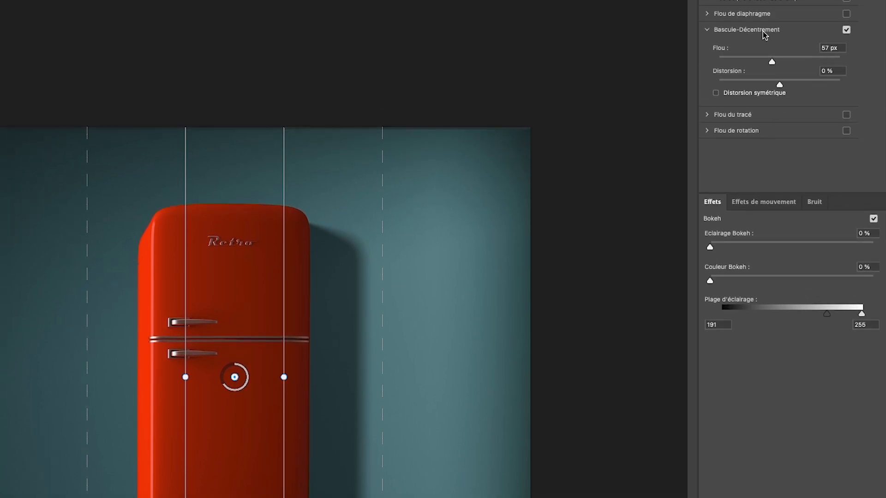
{"action": "left_click_drag", "start_coordinate": [779, 64], "coordinate": [801, 63]}
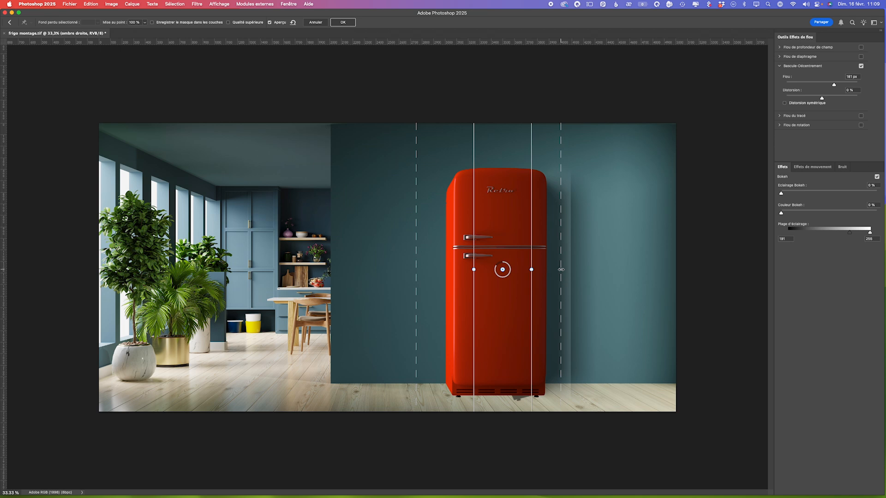
{"action": "left_click_drag", "start_coordinate": [561, 270], "coordinate": [592, 272]}
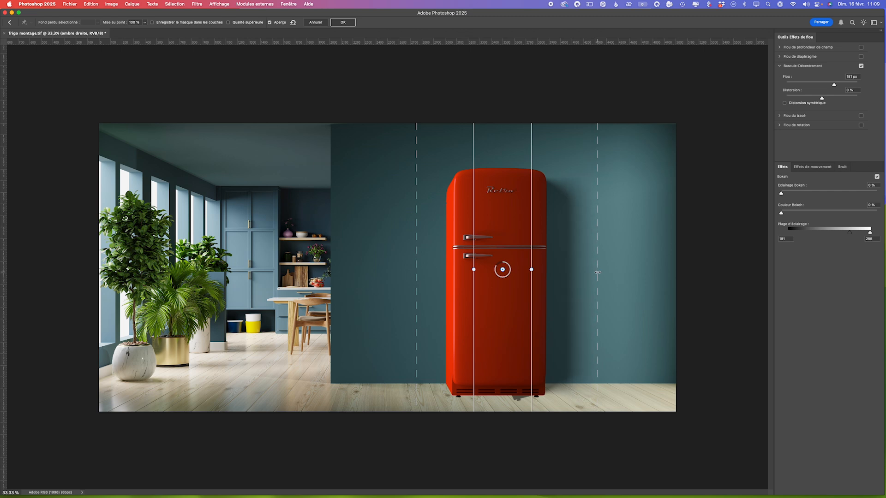
{"action": "left_click_drag", "start_coordinate": [597, 272], "coordinate": [565, 268]}
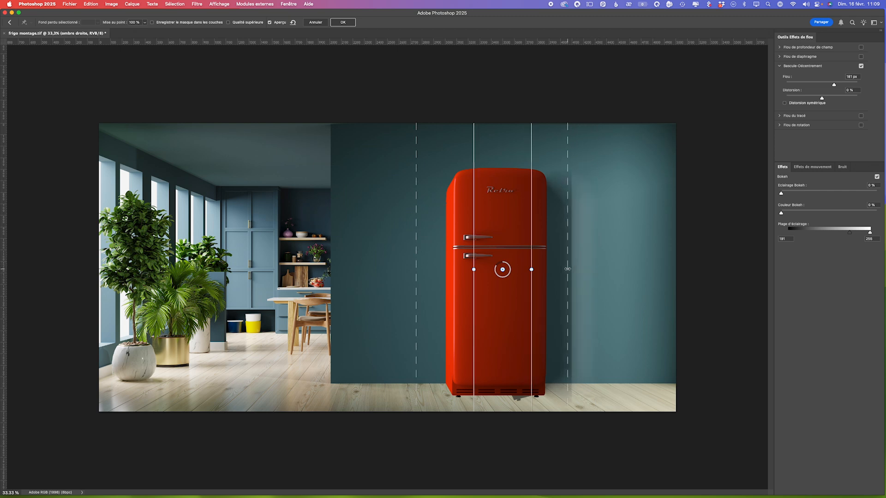
{"action": "left_click_drag", "start_coordinate": [574, 266], "coordinate": [588, 264]}
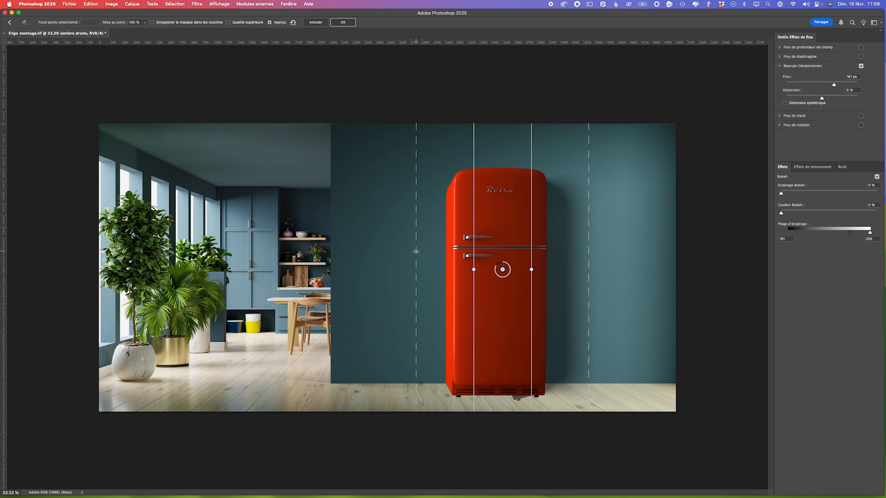
{"action": "left_click_drag", "start_coordinate": [416, 252], "coordinate": [470, 252]}
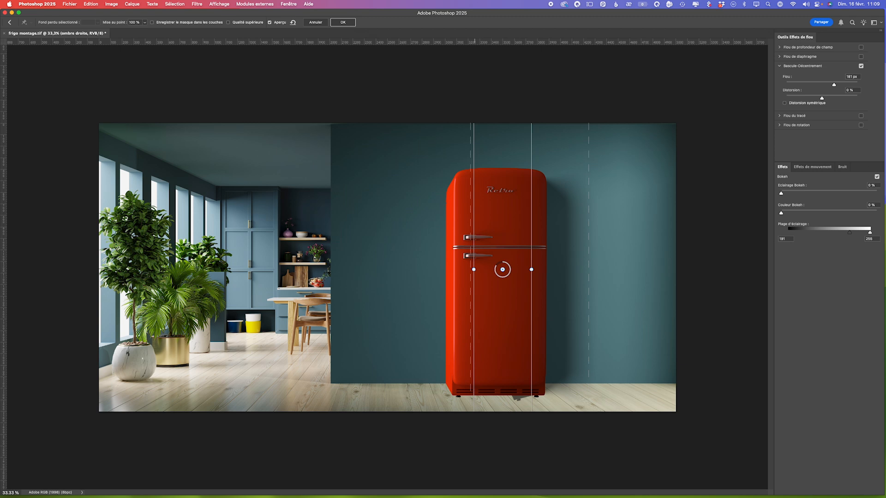
{"action": "left_click", "coordinate": [346, 23]}
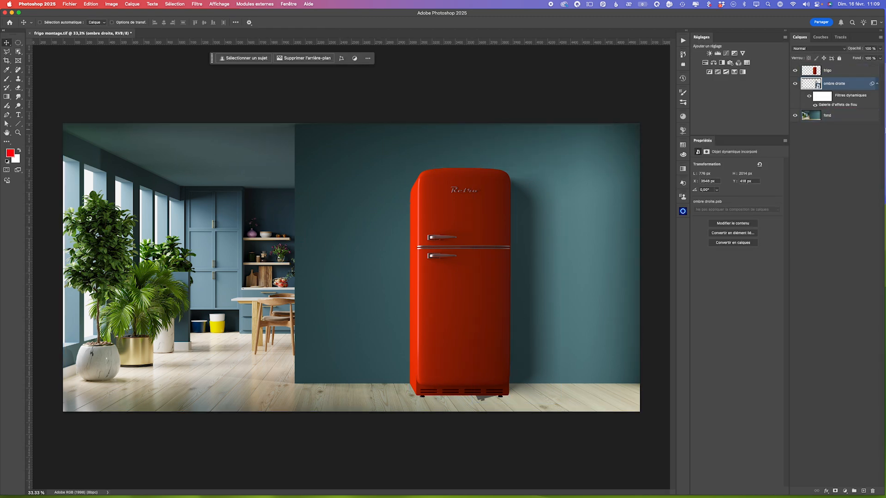
- Add a mask to the ombre droite layer and paint black over the stray shadow under the refrigerator's base
{"action": "left_click", "coordinate": [835, 491]}
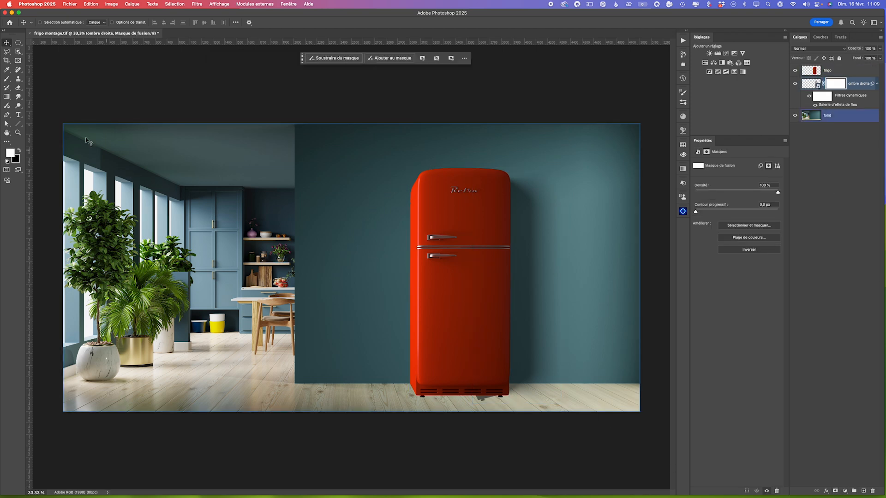
{"action": "left_click", "coordinate": [7, 80]}
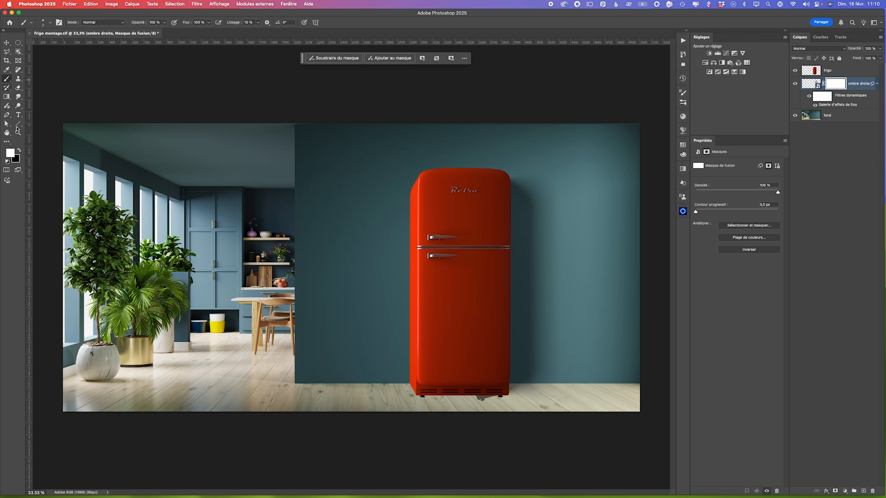
{"action": "key", "text": "x"}
{"action": "mouse_move", "coordinate": [477, 378]}
{"action": "left_mouse_down"}
{"action": "mouse_move", "coordinate": [478, 396]}
{"action": "mouse_move", "coordinate": [497, 396]}
{"action": "mouse_move", "coordinate": [485, 396]}
{"action": "left_mouse_up"}
{"action": "left_click", "coordinate": [876, 84]}
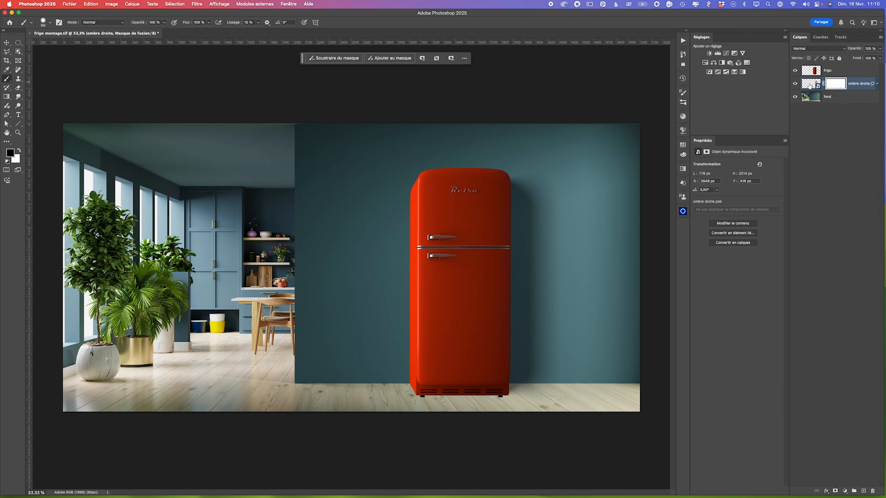
- Duplicate the ombre droite layer, select the copy's mask, and choose the black-to-white Basiques preset for the Gradient tool
{"action": "key", "text": "super+j"}
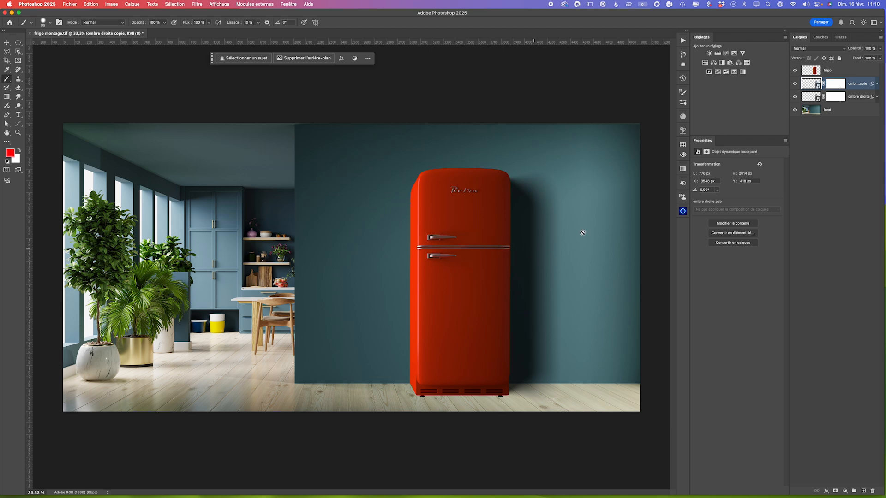
{"action": "left_click", "coordinate": [836, 85]}
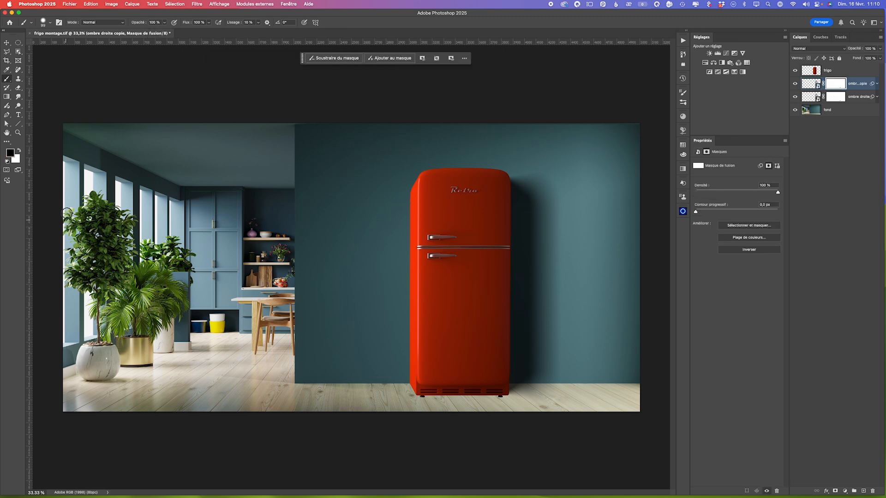
{"action": "left_click", "coordinate": [7, 97]}
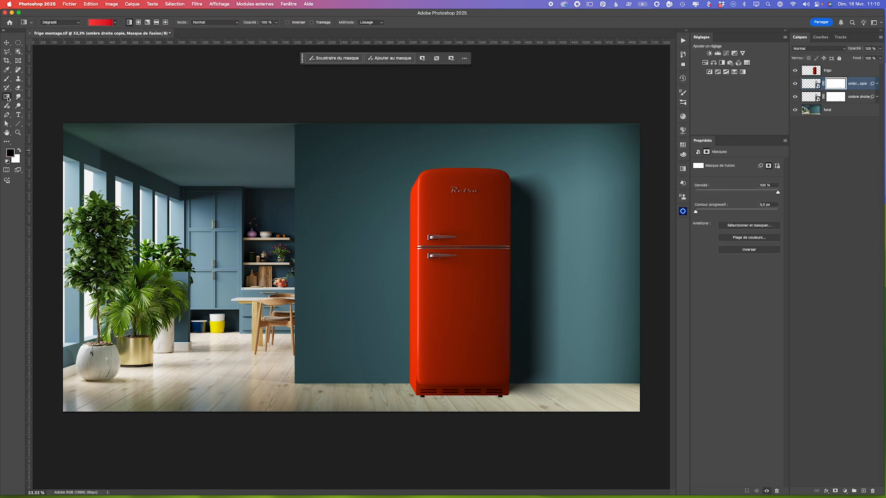
{"action": "left_click", "coordinate": [33, 96]}
{"action": "left_click", "coordinate": [115, 23]}
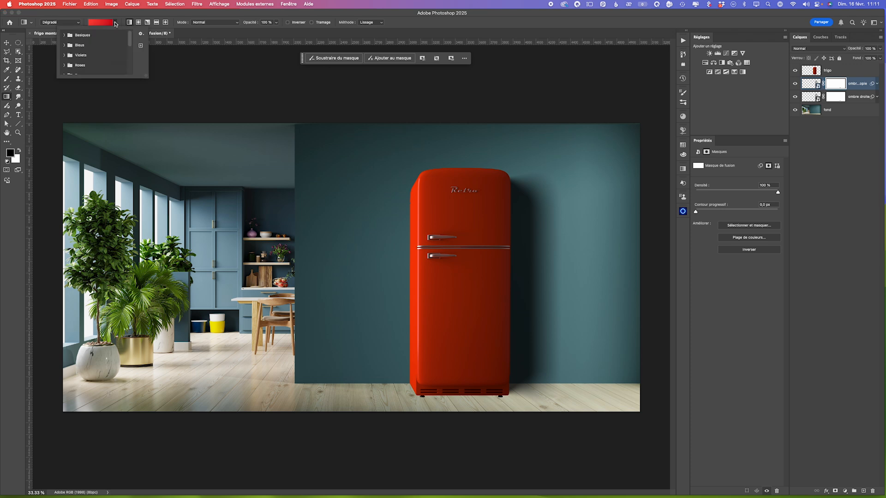
{"action": "left_click", "coordinate": [78, 33]}
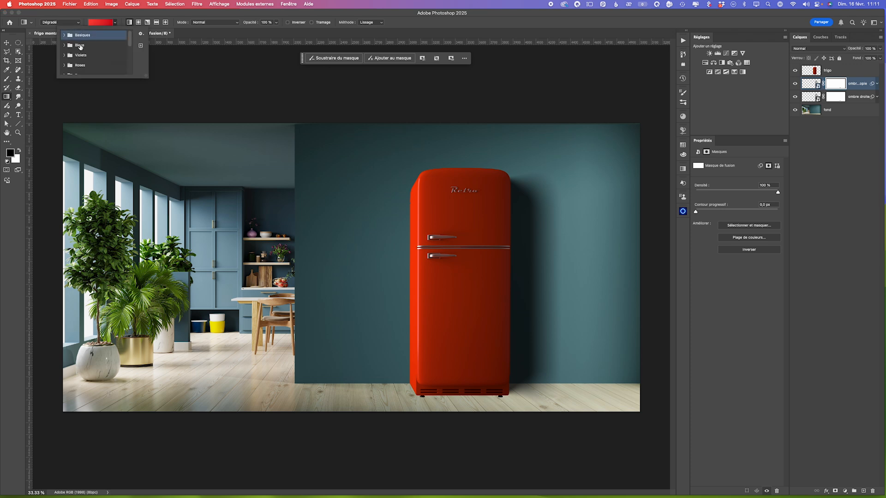
{"action": "left_click", "coordinate": [64, 35]}
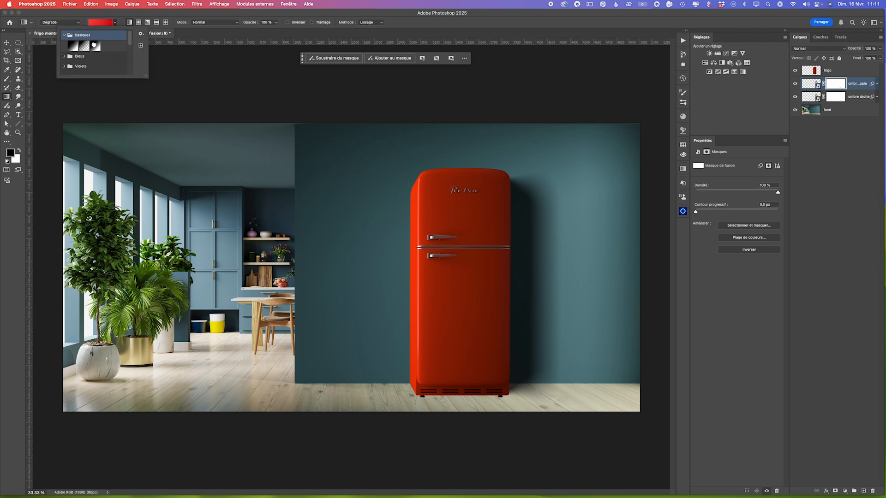
{"action": "left_click", "coordinate": [94, 44]}
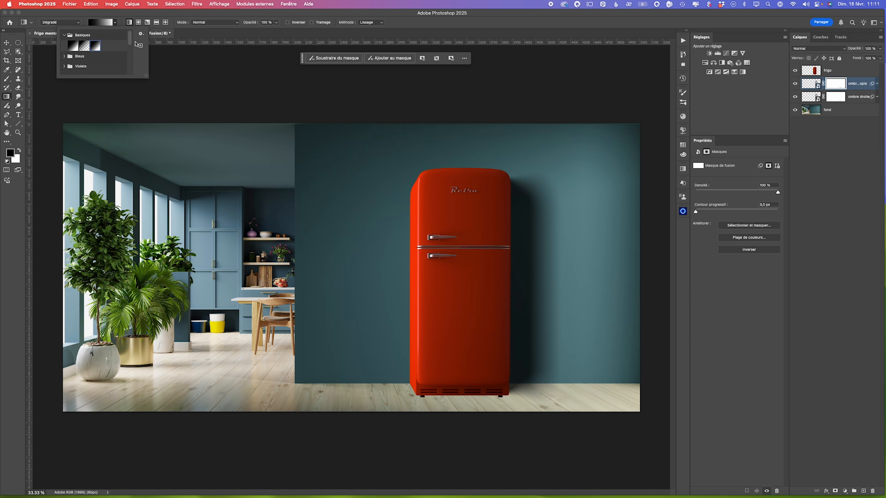
- Add a short horizontal linear gradient on the copy's mask from the refrigerator's right edge, invert it and extend it across the shadow
{"action": "left_click", "coordinate": [507, 288]}
{"action": "left_click_drag", "start_coordinate": [508, 288], "coordinate": [524, 289]}
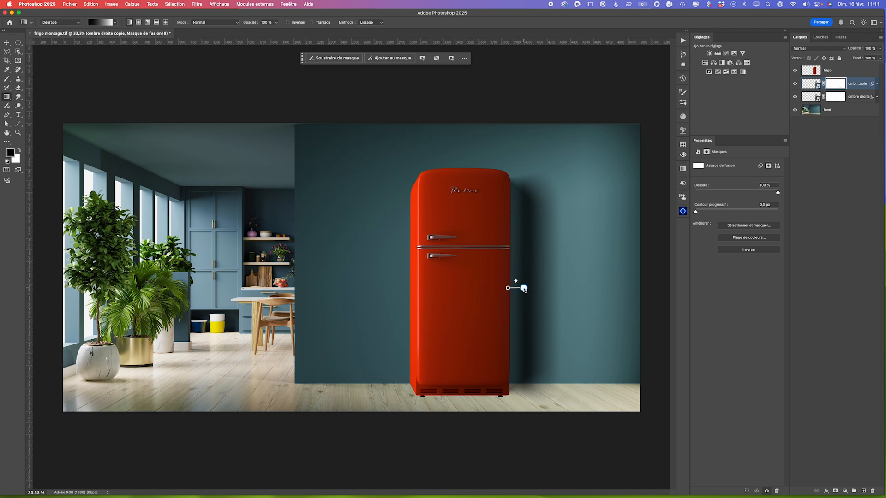
{"action": "left_click", "coordinate": [288, 22]}
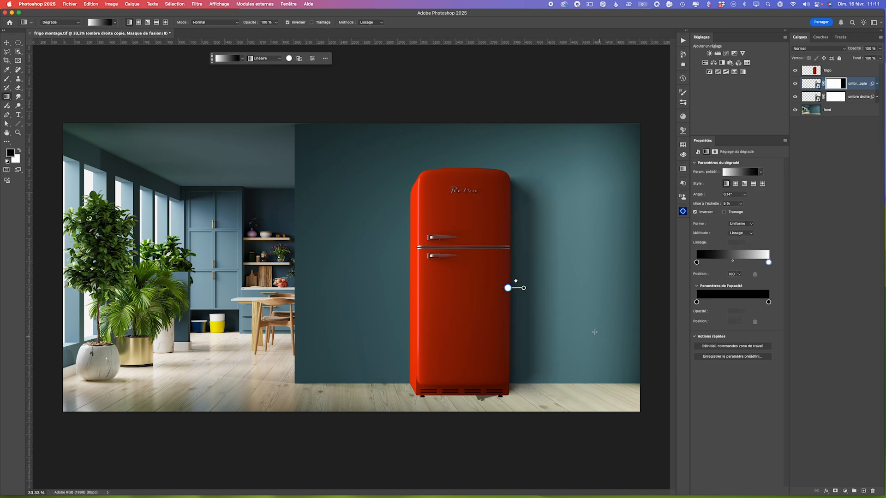
{"action": "left_click_drag", "start_coordinate": [524, 289], "coordinate": [540, 289]}
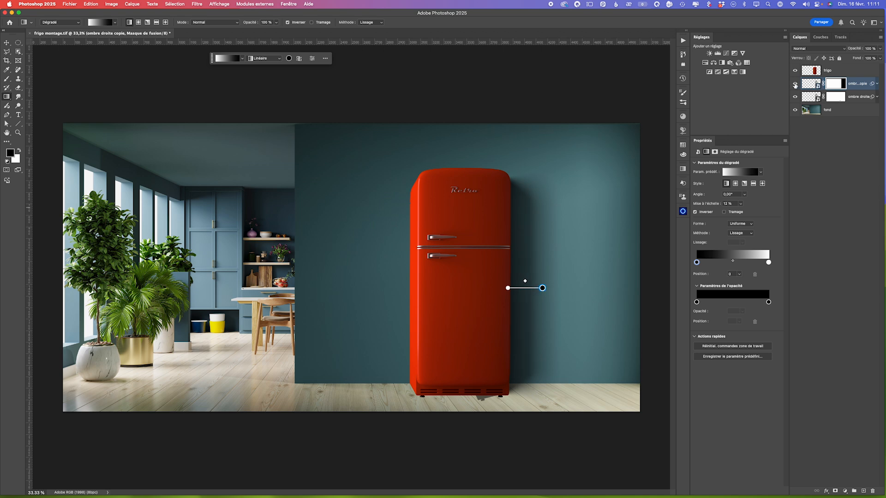
{"action": "left_click", "coordinate": [794, 84]}
{"action": "left_click", "coordinate": [794, 84]}
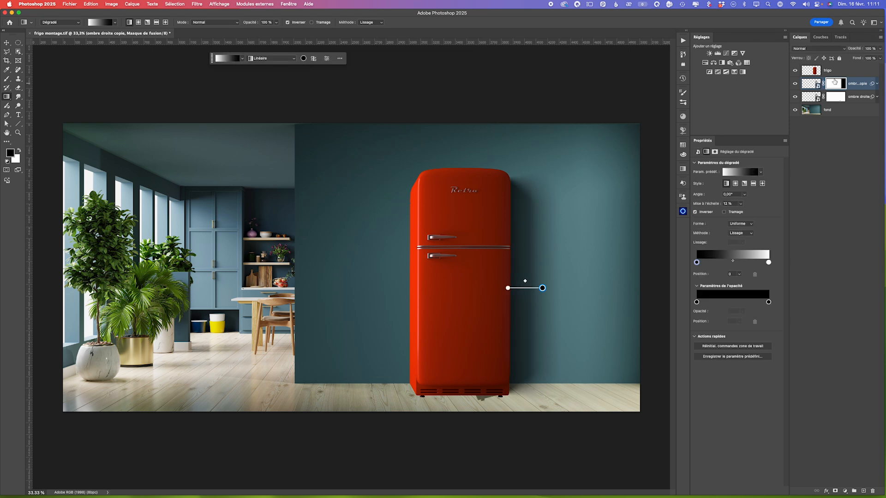
- Lower the ombre droite copie layer's opacity to 60% and set its blend mode to Produit
{"action": "left_click_drag", "start_coordinate": [881, 51], "coordinate": [866, 59]}
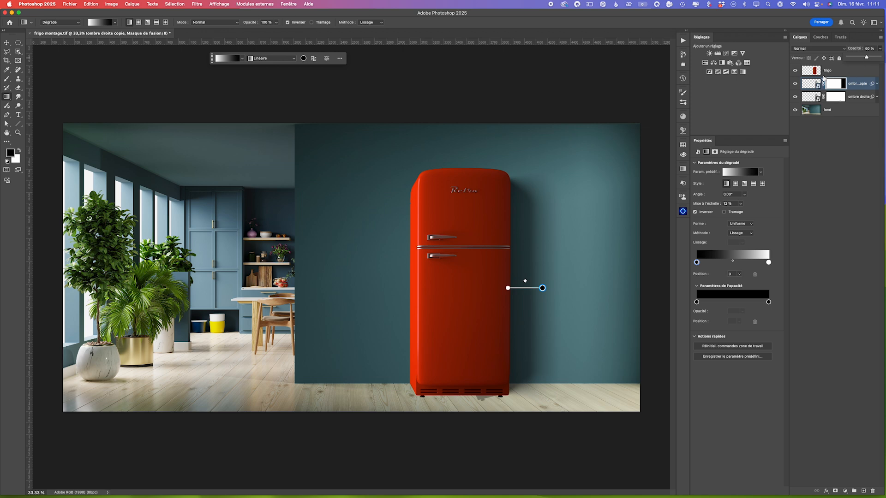
{"action": "left_click", "coordinate": [814, 83]}
{"action": "left_click", "coordinate": [807, 50]}
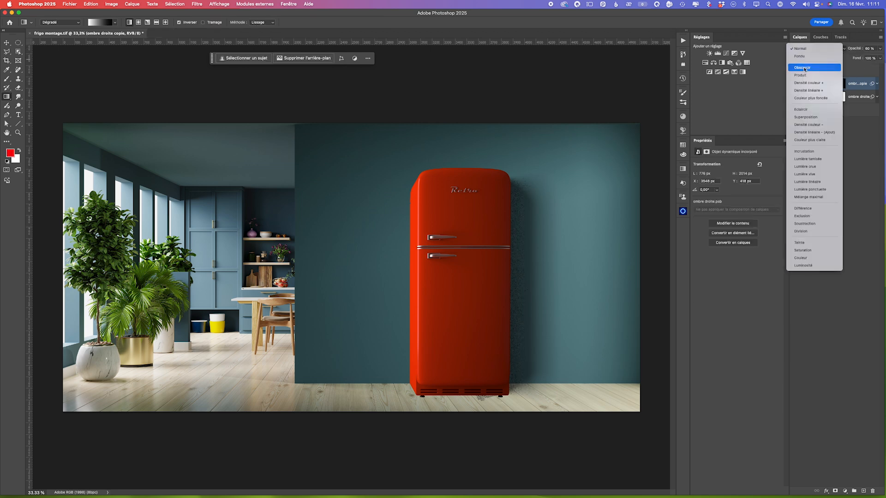
{"action": "left_click", "coordinate": [836, 72]}
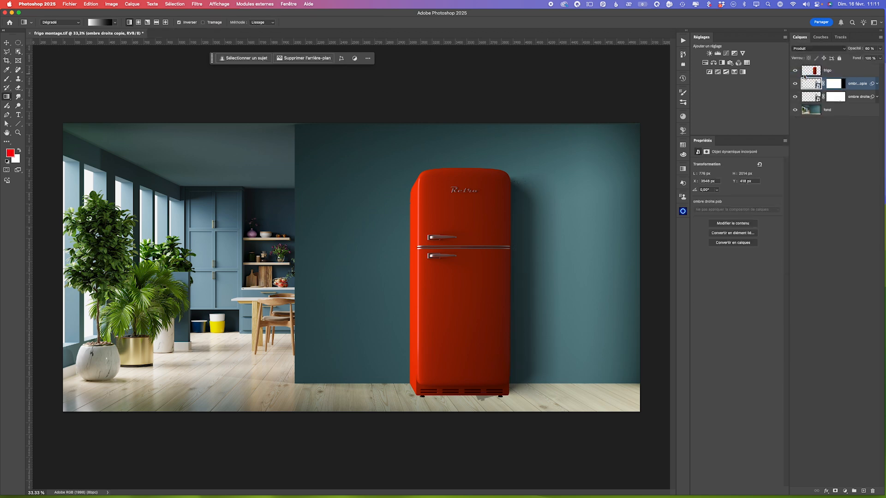
{"action": "left_click", "coordinate": [880, 50]}
- Compare the montage with and without the ombre droite copie layer, and raise its opacity back up toward 100%
{"action": "left_click", "coordinate": [795, 84]}
{"action": "left_click", "coordinate": [795, 84]}
{"action": "left_click", "coordinate": [795, 84]}
{"action": "left_click", "coordinate": [795, 84]}
{"action": "left_click", "coordinate": [794, 84]}
{"action": "left_click", "coordinate": [795, 84]}
{"action": "left_click", "coordinate": [794, 84]}
{"action": "left_click", "coordinate": [795, 84]}
{"action": "left_click", "coordinate": [880, 48]}
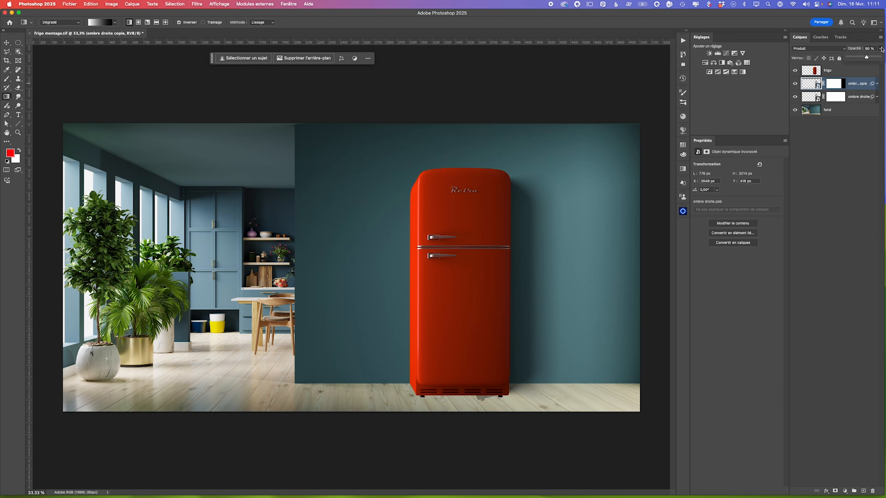
{"action": "left_click_drag", "start_coordinate": [867, 59], "coordinate": [880, 58]}
- Open the original ombre droite smart object's contents for inspection and close them again
{"action": "double_click", "coordinate": [818, 100]}
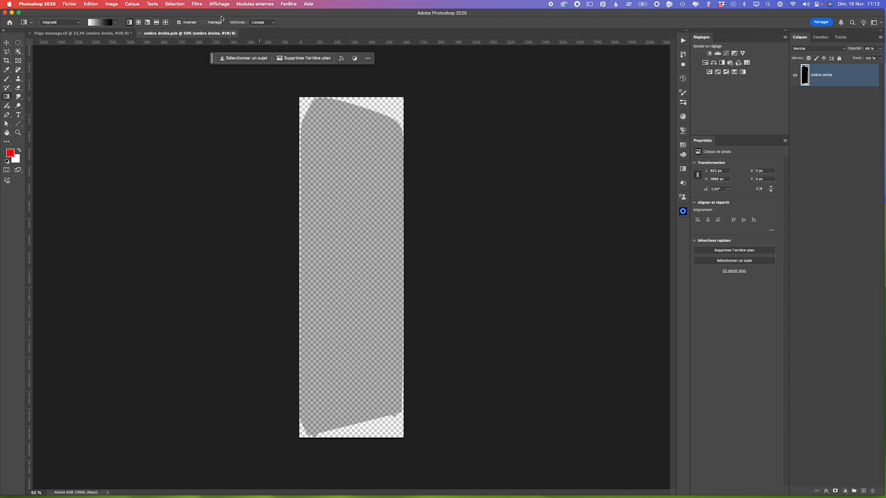
{"action": "left_click", "coordinate": [141, 34]}
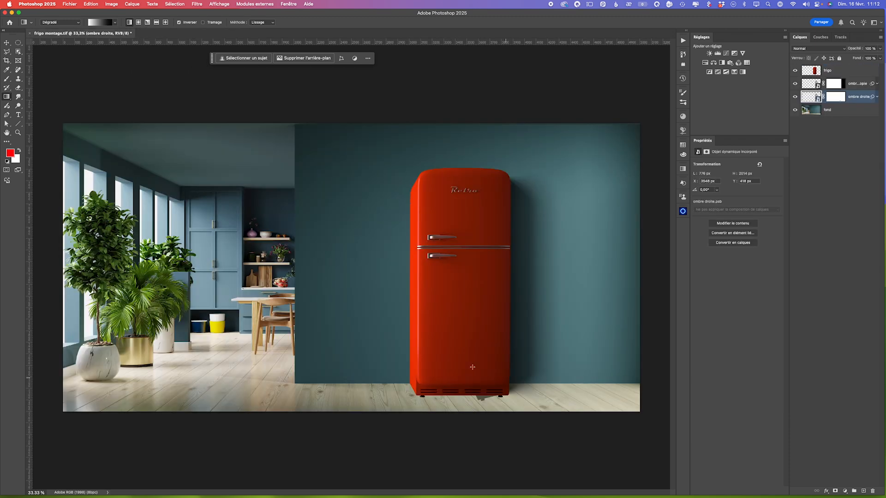
- Reopen the ombre droite layer's blur gallery smart filter, shift its right fade limit farther from the refrigerator, and apply the change
{"action": "left_click", "coordinate": [877, 97]}
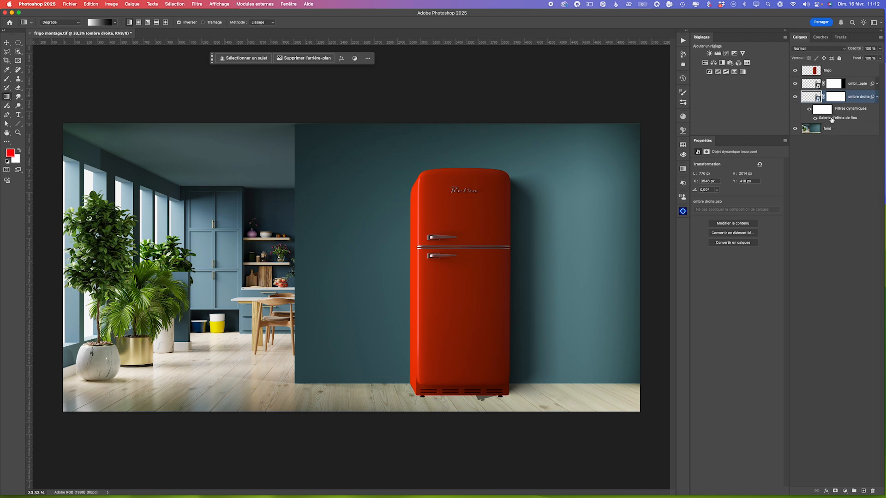
{"action": "double_click", "coordinate": [831, 119]}
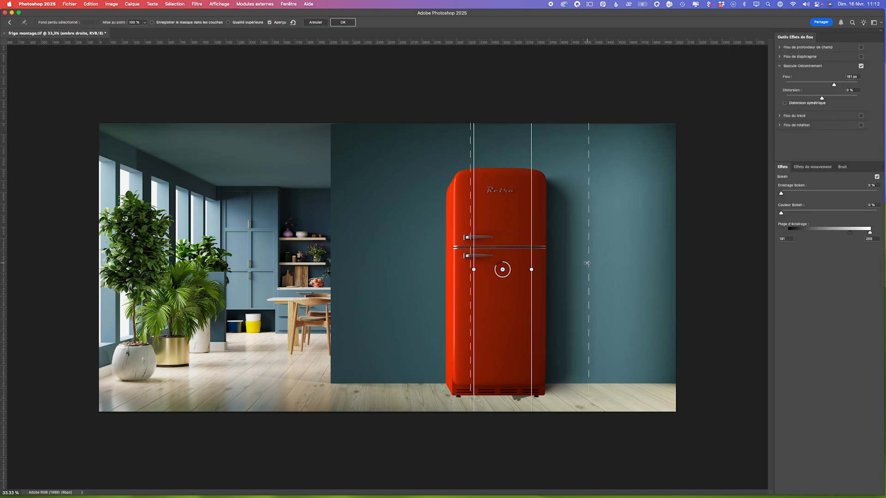
{"action": "left_click_drag", "start_coordinate": [588, 263], "coordinate": [615, 263]}
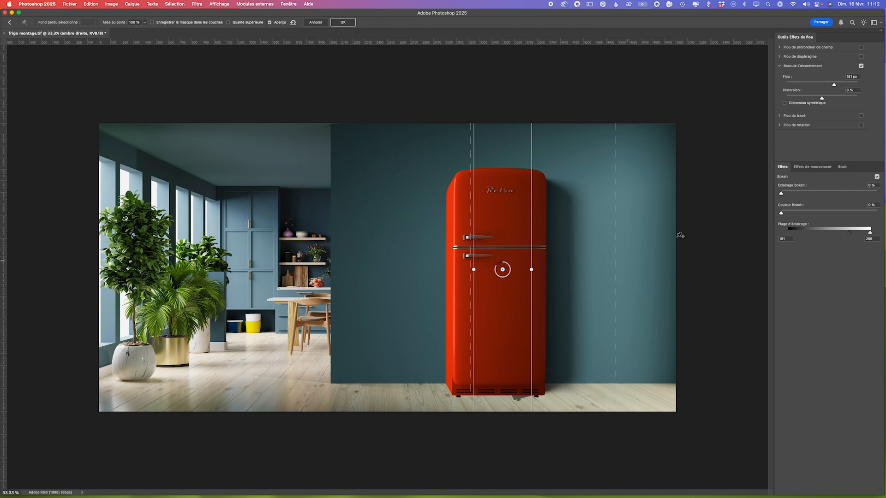
{"action": "left_click", "coordinate": [350, 24]}
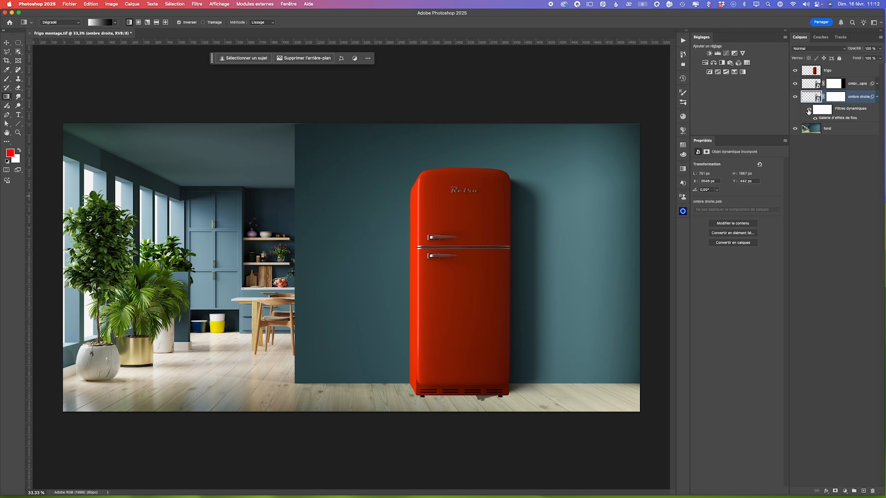
- Paint black on the ombre droite copie layer's mask to remove the stray shadow beneath the refrigerator
{"action": "left_click", "coordinate": [812, 85]}
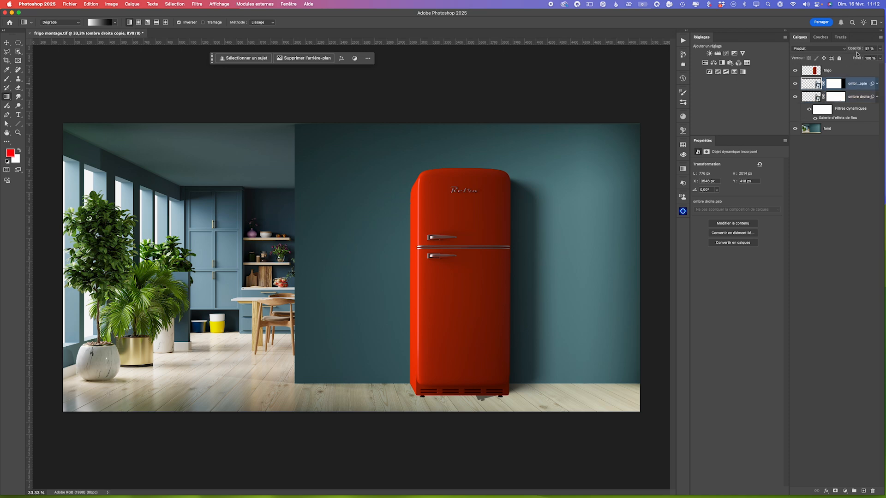
{"action": "left_click", "coordinate": [833, 84]}
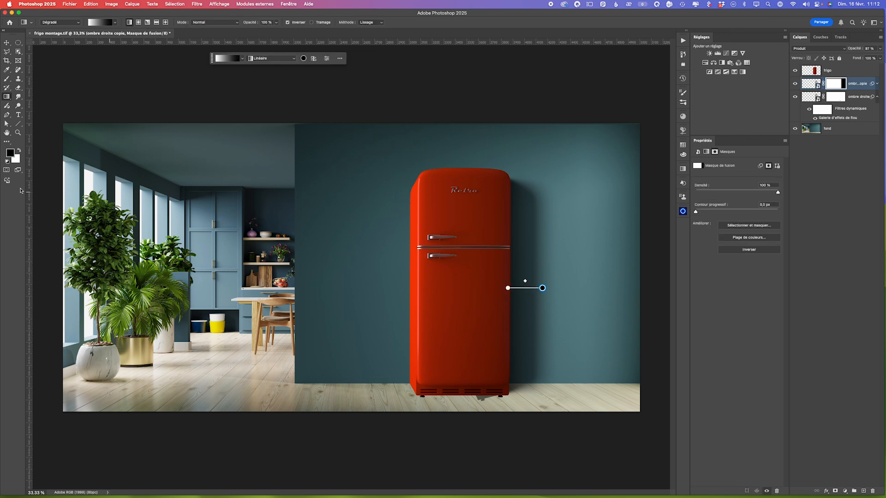
{"action": "left_click", "coordinate": [7, 79]}
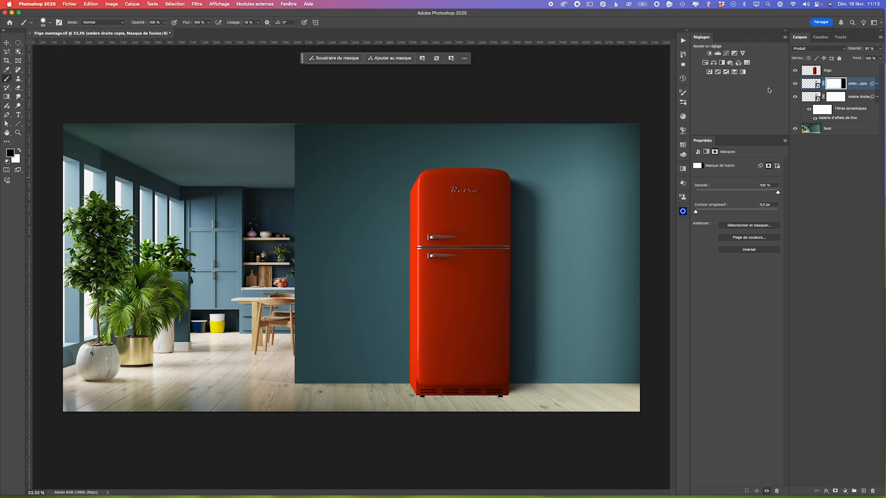
- Duplicate the frigo layer directly beneath the original and name the copy ombre gauche
{"action": "left_click", "coordinate": [836, 73]}
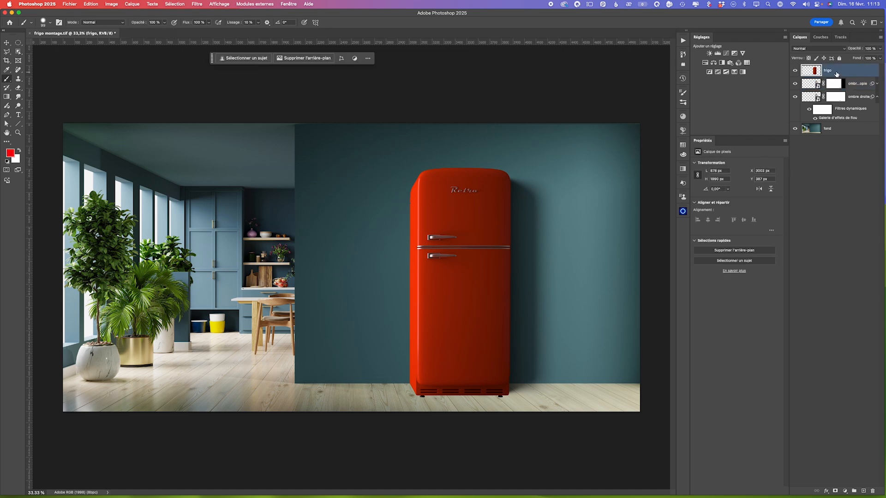
{"action": "left_click_drag", "start_coordinate": [838, 70], "coordinate": [809, 84]}
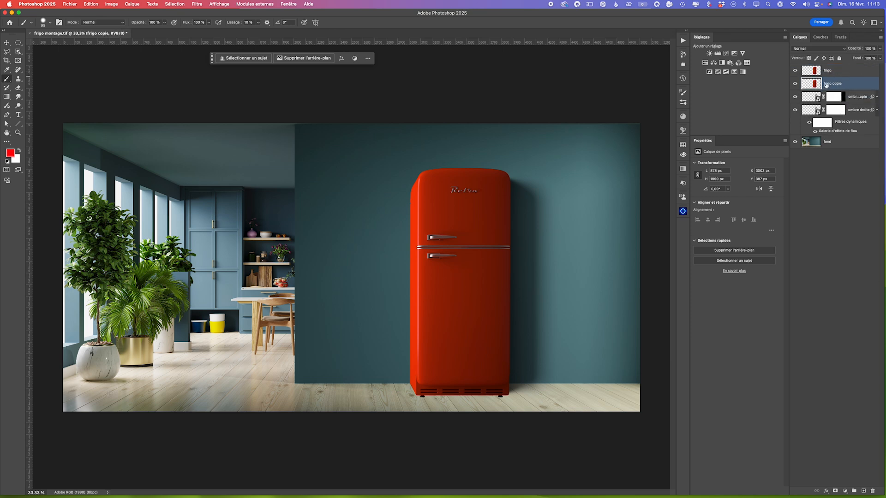
{"action": "double_click", "coordinate": [831, 84]}
{"action": "type", "text": "o"}
{"action": "key", "text": "Return"}
- Lock the ombre gauche layer's transparent pixels, fill the silhouette with black at 100% opacity, and unlock it again
{"action": "left_click", "coordinate": [809, 59]}
{"action": "left_click", "coordinate": [94, 5]}
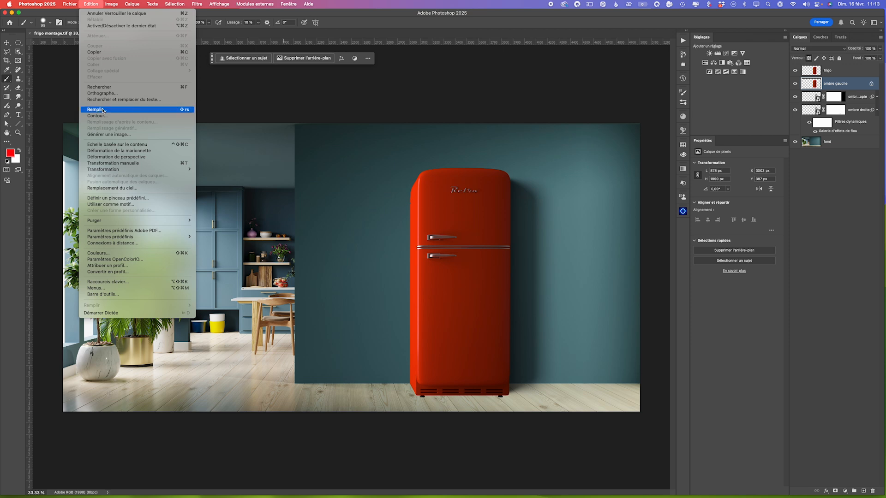
{"action": "left_click", "coordinate": [102, 110]}
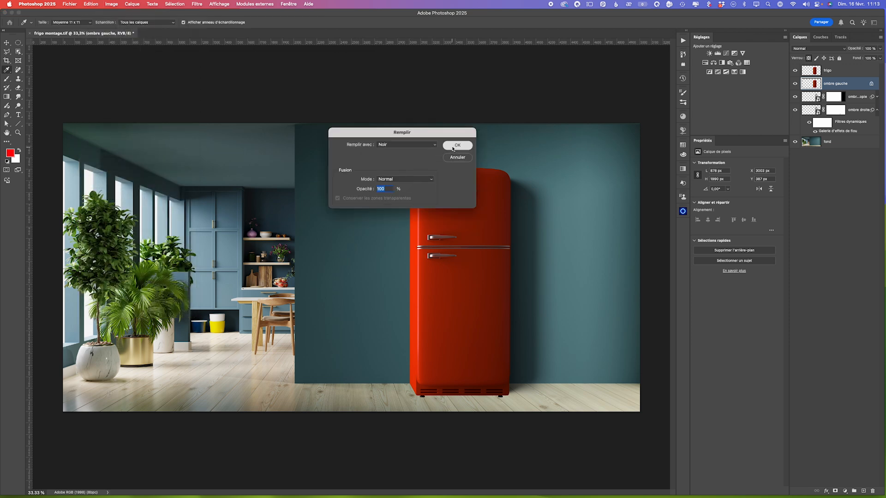
{"action": "left_click", "coordinate": [458, 147]}
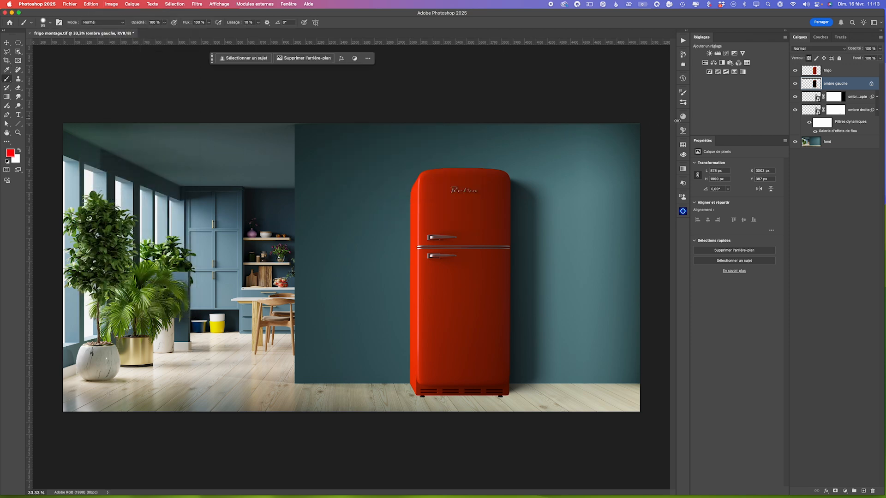
{"action": "left_click", "coordinate": [871, 84]}
- Apply a Gaussian blur with a radius of about 20.4 pixels to the ombre gauche layer
{"action": "left_click", "coordinate": [199, 4]}
{"action": "mouse_move", "coordinate": [210, 104]}
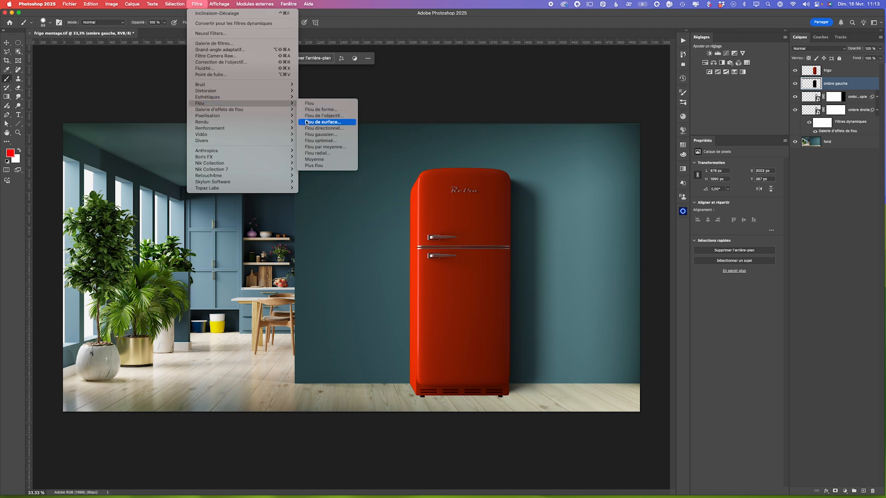
{"action": "left_click", "coordinate": [323, 134]}
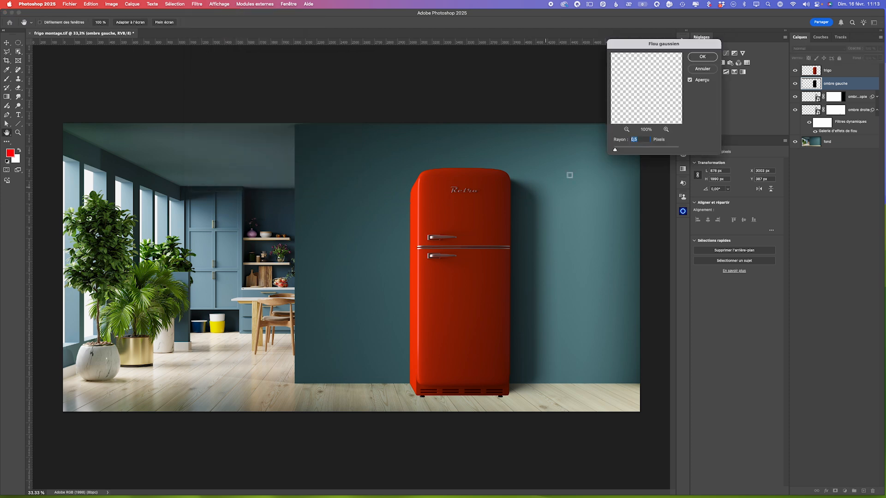
{"action": "left_click_drag", "start_coordinate": [617, 150], "coordinate": [643, 151]}
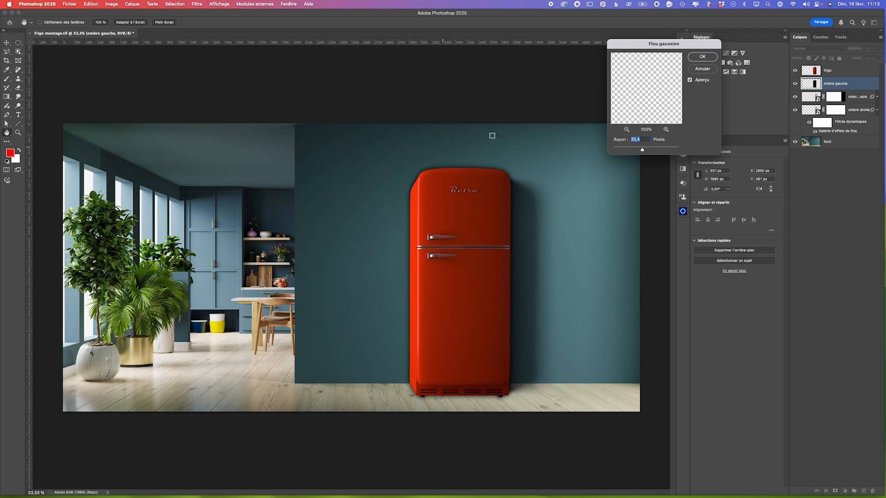
{"action": "left_click", "coordinate": [702, 57]}
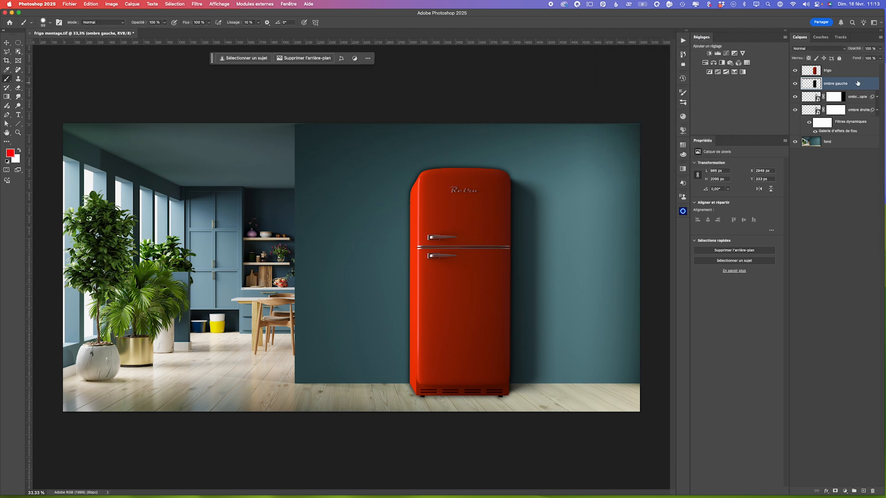
- Set the ombre gauche layer to Produit blending at about 56% opacity and nudge the shadow slightly toward the right
{"action": "left_click", "coordinate": [878, 50]}
{"action": "left_click_drag", "start_coordinate": [880, 59], "coordinate": [870, 59]}
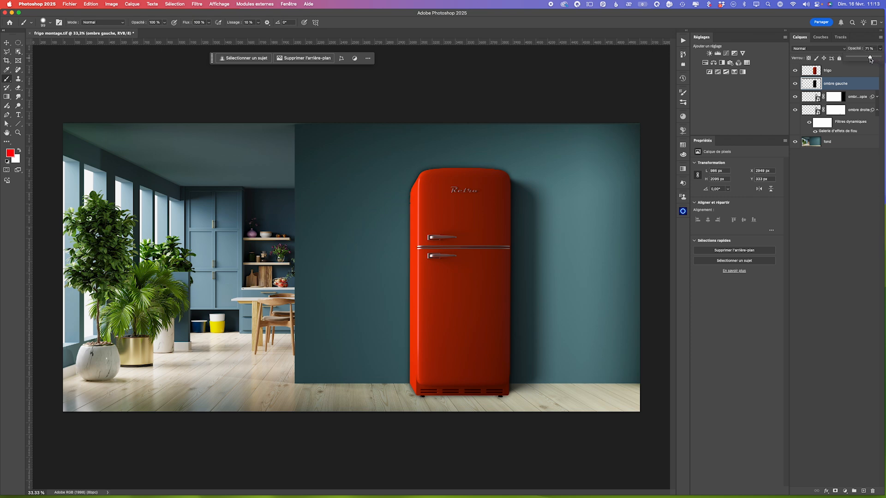
{"action": "left_click", "coordinate": [817, 49]}
{"action": "left_click", "coordinate": [812, 74]}
{"action": "left_click", "coordinate": [880, 49]}
{"action": "left_click_drag", "start_coordinate": [872, 58], "coordinate": [869, 58]}
{"action": "left_click", "coordinate": [814, 87]}
{"action": "key", "text": "v"}
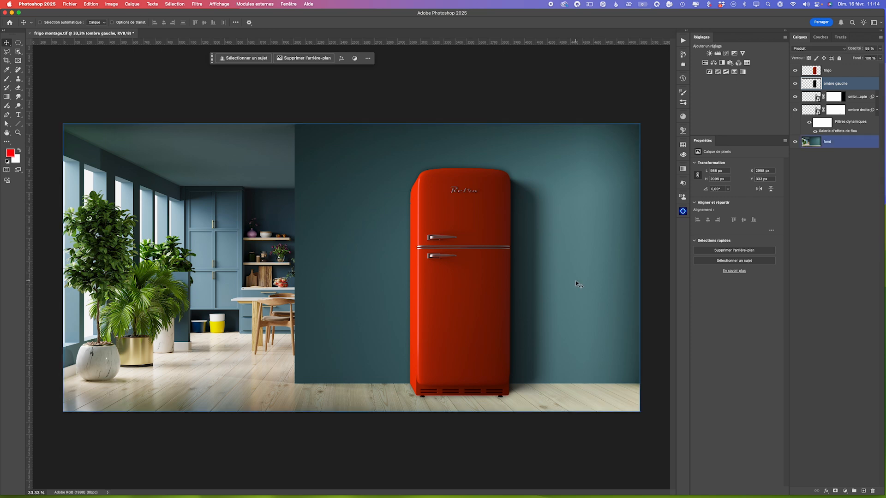
- Add a layer mask to ombre gauche and paint black on it to hide the excess shadow around the refrigerator's edges
{"action": "left_click", "coordinate": [835, 491]}
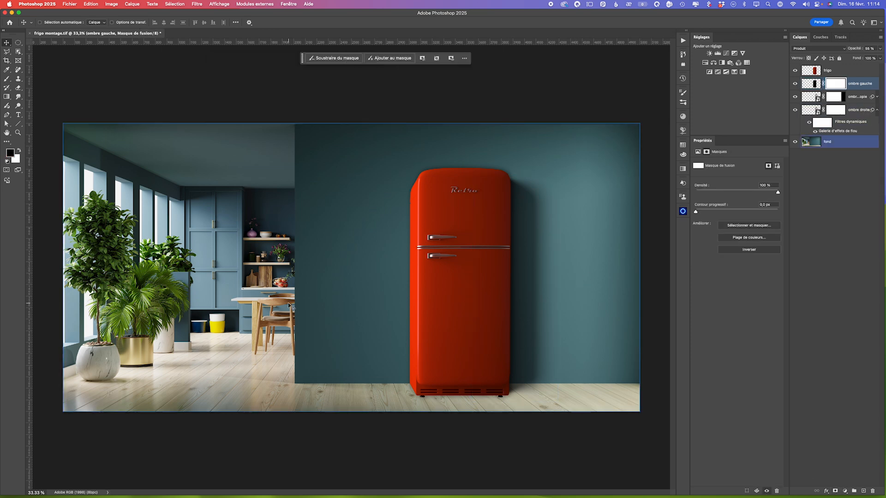
{"action": "left_click", "coordinate": [7, 79]}
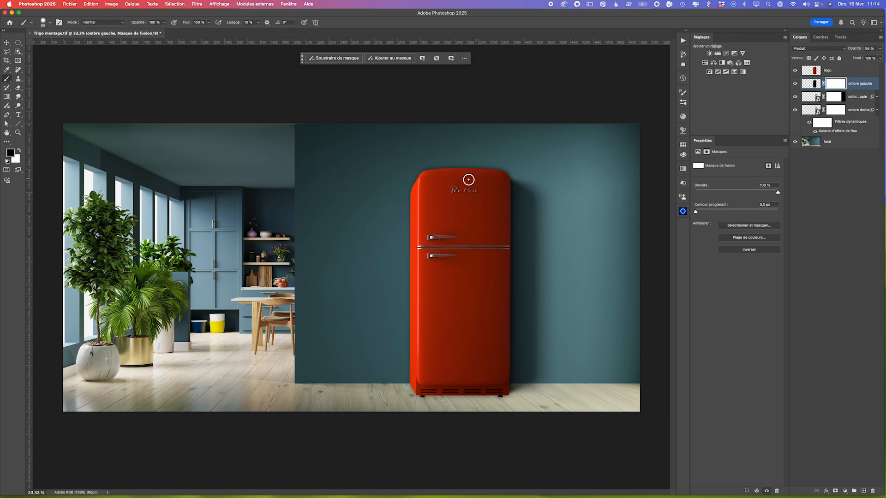
{"action": "left_click_drag", "start_coordinate": [443, 173], "coordinate": [447, 173]}
{"action": "mouse_move", "coordinate": [414, 183]}
{"action": "left_mouse_down"}
{"action": "mouse_move", "coordinate": [429, 172]}
{"action": "mouse_move", "coordinate": [508, 171]}
{"action": "mouse_move", "coordinate": [511, 336]}
{"action": "mouse_move", "coordinate": [508, 393]}
{"action": "mouse_move", "coordinate": [411, 390]}
{"action": "left_mouse_up"}
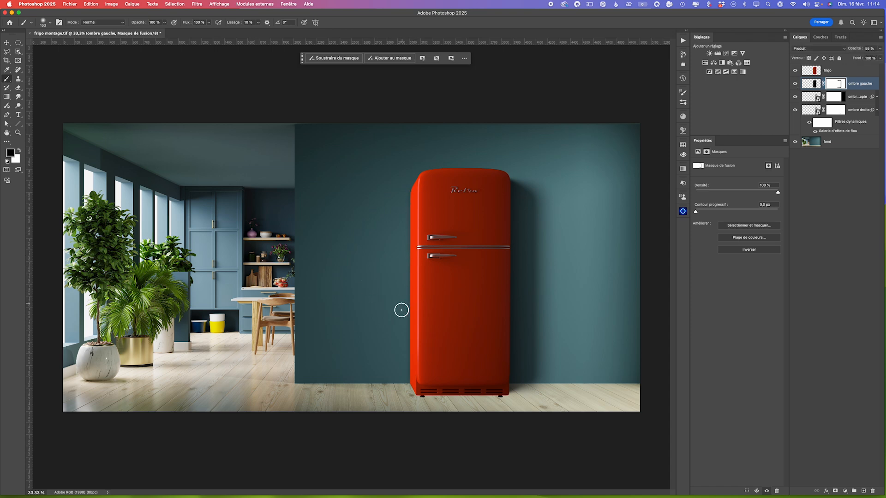
- Raise the ombre gauche layer's opacity to about 66% and compare the montage with and without this shadow
{"action": "left_click", "coordinate": [810, 84]}
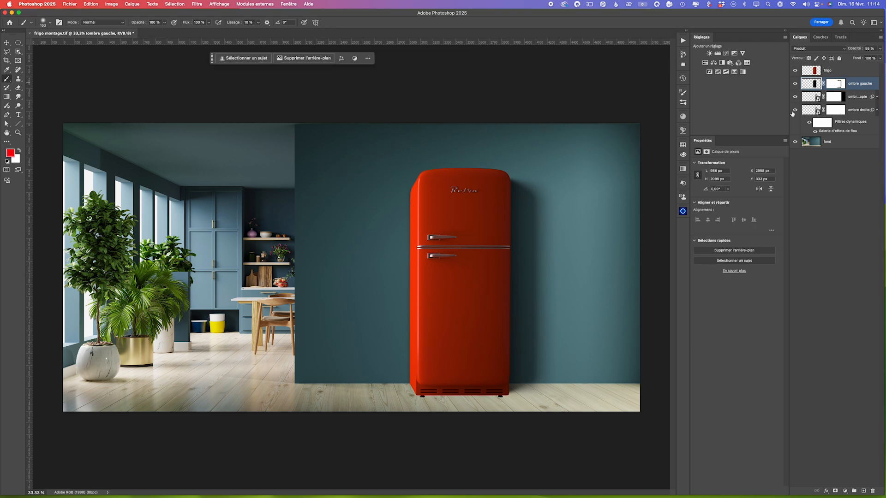
{"action": "left_click", "coordinate": [880, 49]}
{"action": "left_click", "coordinate": [794, 84]}
{"action": "left_click", "coordinate": [795, 84]}
{"action": "left_click", "coordinate": [794, 83]}
{"action": "left_click", "coordinate": [794, 83]}
- Create a new layer above ombre gauche and brush a soft dark red contact shadow along the refrigerator's base
{"action": "left_click", "coordinate": [450, 394], "text": "super"}
{"action": "left_click", "coordinate": [356, 263]}
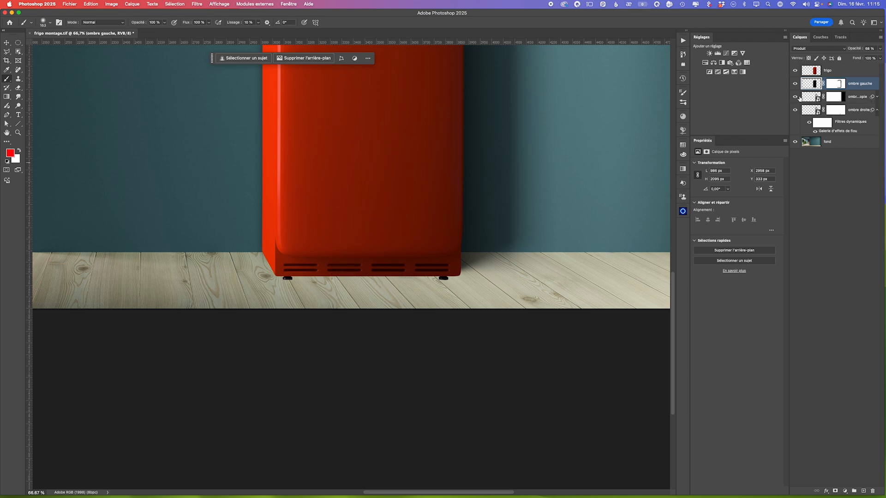
{"action": "left_click", "coordinate": [863, 491]}
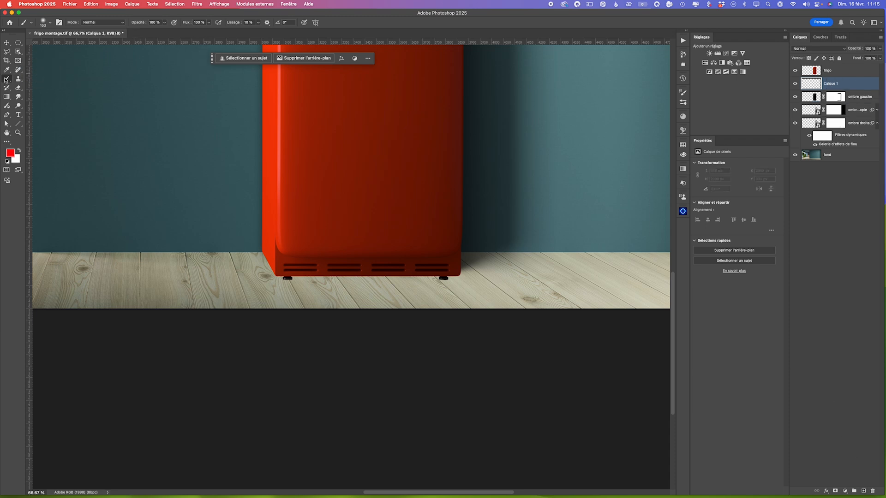
{"action": "left_click_drag", "start_coordinate": [332, 201], "coordinate": [318, 209], "text": "ctrl+alt"}
{"action": "left_click", "coordinate": [366, 269], "text": "alt"}
{"action": "left_click_drag", "start_coordinate": [269, 255], "coordinate": [277, 270]}
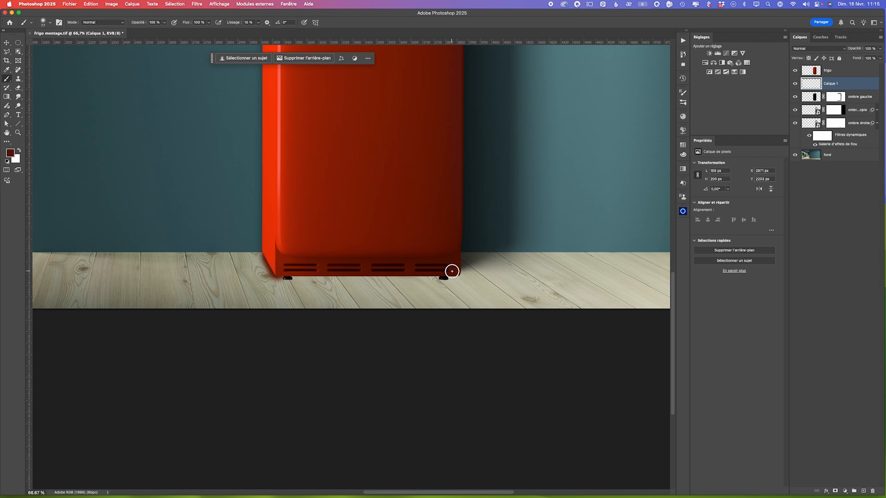
{"action": "left_click", "coordinate": [453, 272], "text": "shift"}
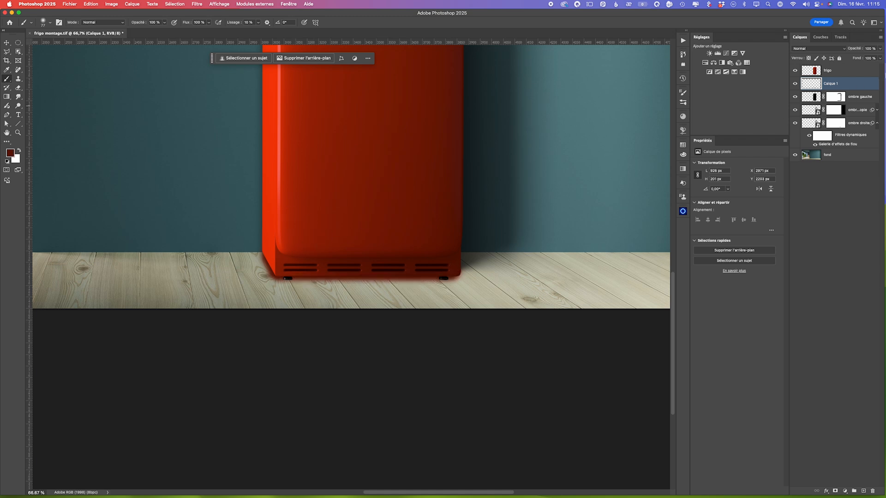
- Set the base shadow layer's blend mode to Produit and reduce its opacity slightly
{"action": "left_click", "coordinate": [810, 49]}
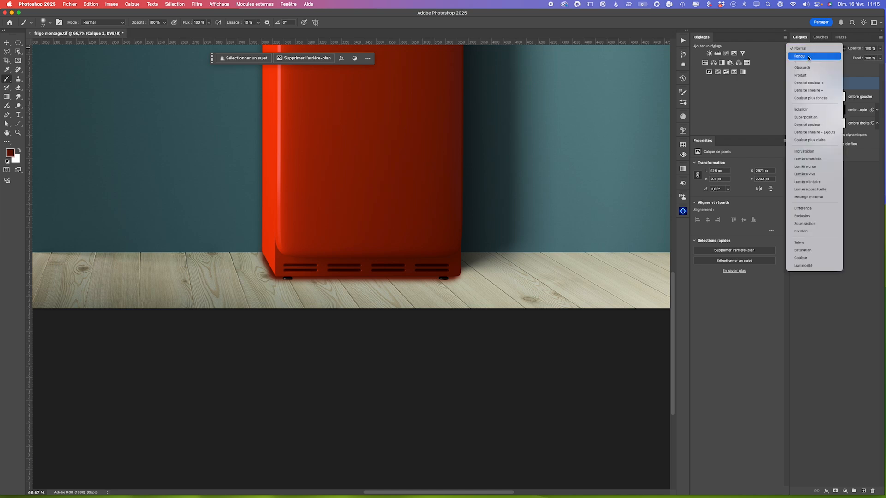
{"action": "left_click", "coordinate": [809, 75]}
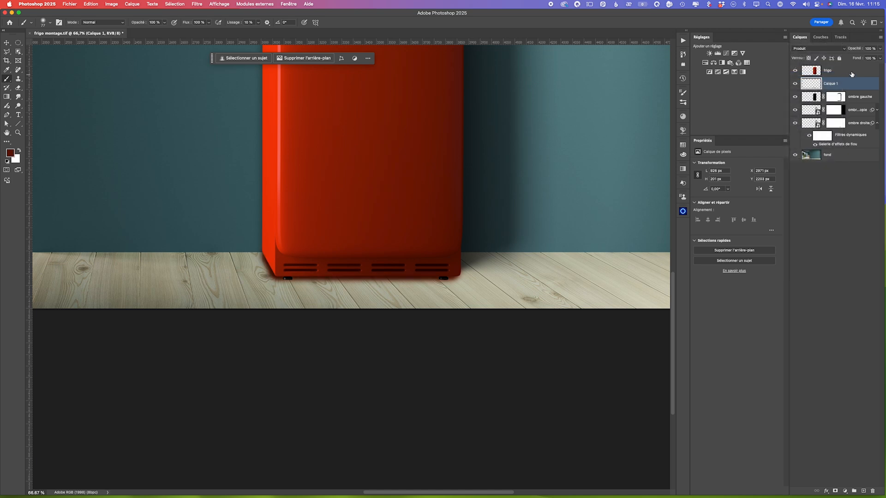
{"action": "left_click", "coordinate": [881, 48]}
{"action": "left_click_drag", "start_coordinate": [880, 58], "coordinate": [869, 59]}
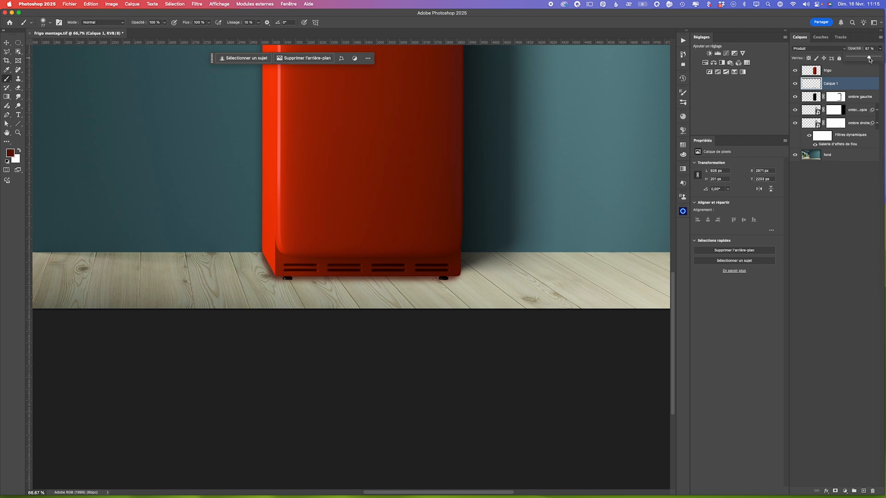
{"action": "left_click_drag", "start_coordinate": [871, 58], "coordinate": [875, 58]}
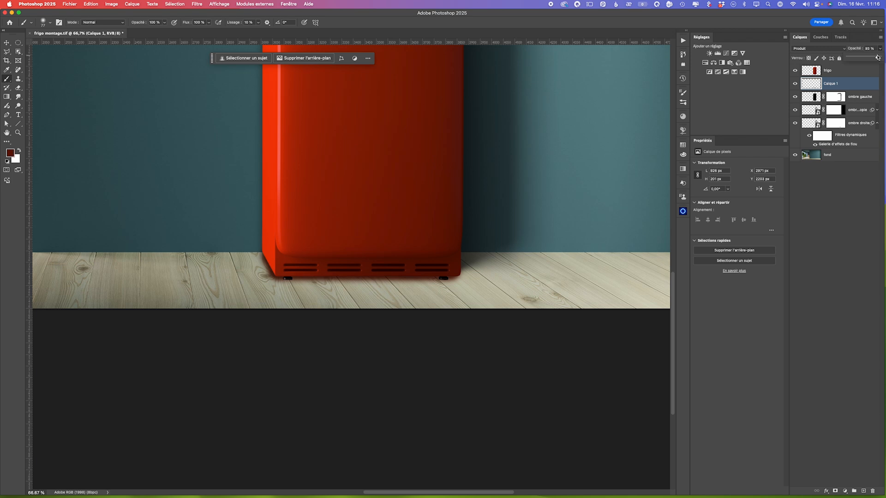
{"action": "left_click", "coordinate": [815, 86]}
- Scale the base shadow down to about 99% and nudge it into alignment under the refrigerator, applying the transformation
{"action": "key", "text": "super+t"}
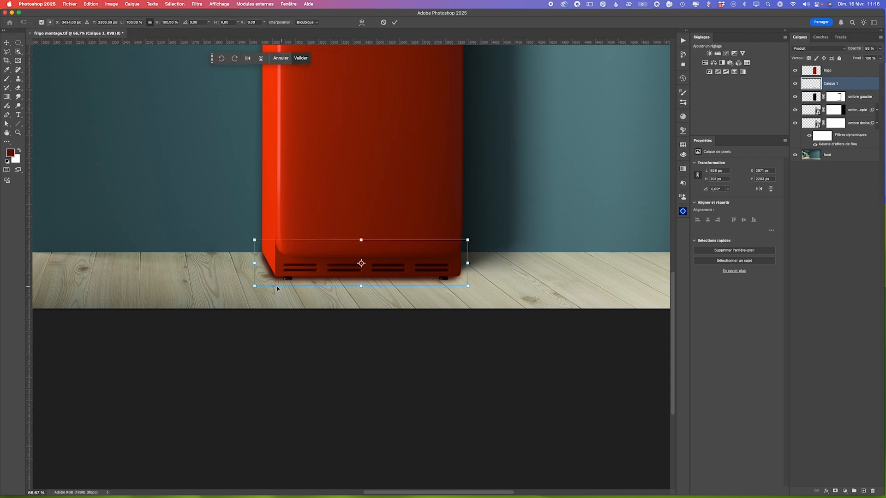
{"action": "left_click_drag", "start_coordinate": [254, 287], "coordinate": [256, 285]}
{"action": "left_click_drag", "start_coordinate": [393, 268], "coordinate": [389, 269]}
{"action": "key", "text": "Left"}
{"action": "key", "text": "Left"}
{"action": "key", "text": "Left"}
{"action": "key", "text": "Left"}
{"action": "key", "text": "Left"}
{"action": "key", "text": "Left"}
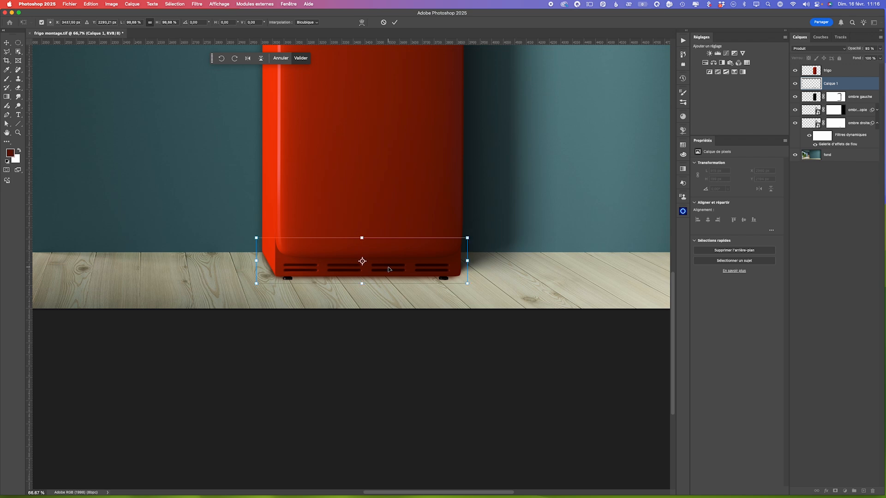
{"action": "key", "text": "Down"}
{"action": "key", "text": "Down"}
{"action": "key", "text": "Down"}
{"action": "key", "text": "Down"}
{"action": "key", "text": "Down"}
{"action": "key", "text": "Down"}
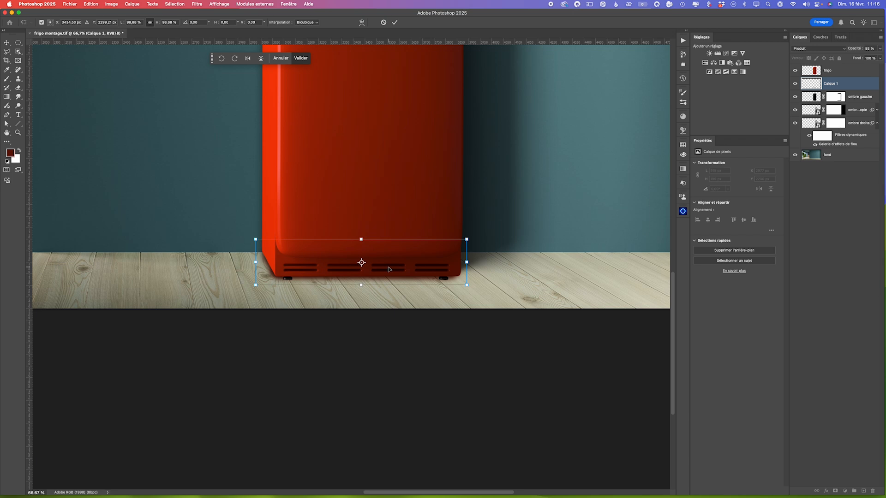
{"action": "key", "text": "Down"}
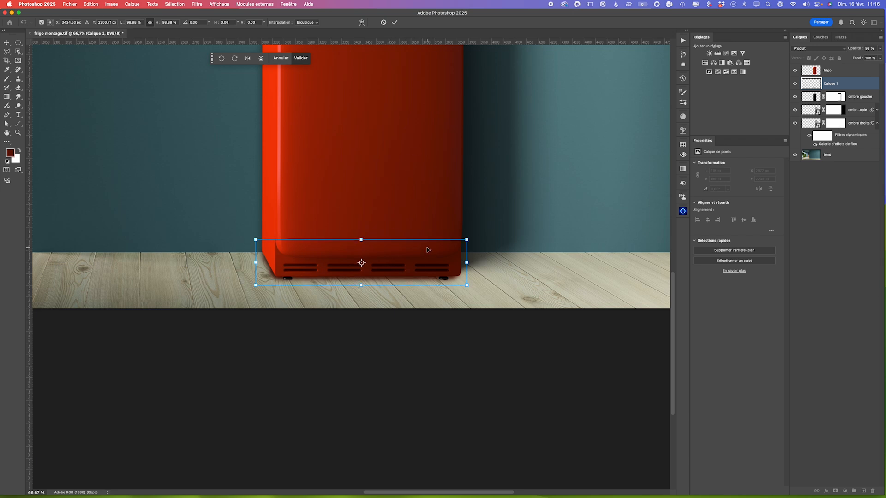
{"action": "left_click", "coordinate": [394, 22]}
- Raise the base shadow layer's opacity to 100% and rename it ombre bas
{"action": "left_click", "coordinate": [879, 48]}
{"action": "left_click_drag", "start_coordinate": [877, 59], "coordinate": [882, 57]}
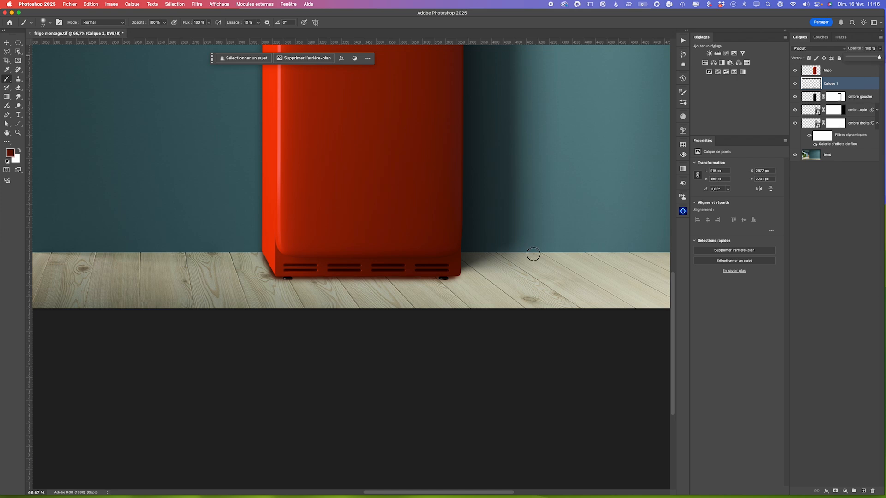
{"action": "double_click", "coordinate": [7, 133]}
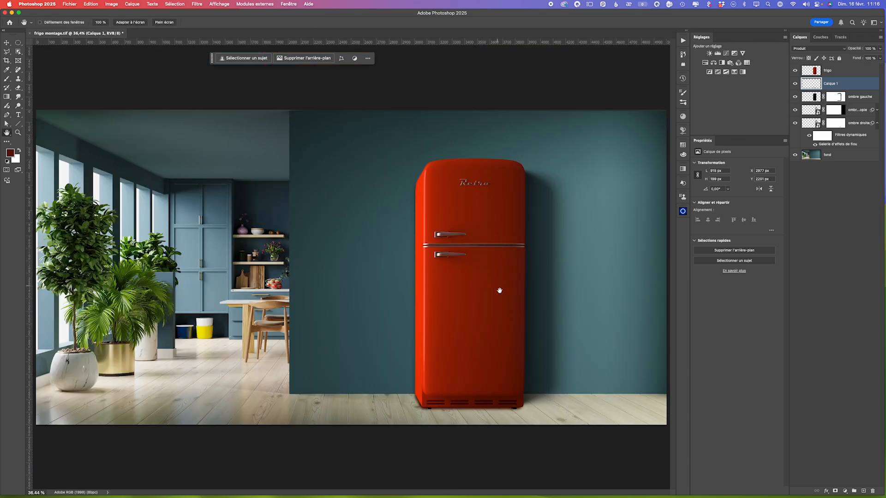
{"action": "double_click", "coordinate": [832, 84]}
{"action": "type", "text": "ombre bas"}
{"action": "key", "text": "Return"}
- Compare the whole montage with and without each of the base, left and right shadow layers
{"action": "left_click", "coordinate": [794, 84]}
{"action": "left_click", "coordinate": [795, 84]}
{"action": "left_click", "coordinate": [796, 97]}
{"action": "left_click", "coordinate": [795, 96]}
{"action": "left_click", "coordinate": [795, 110]}
{"action": "left_click", "coordinate": [795, 123]}
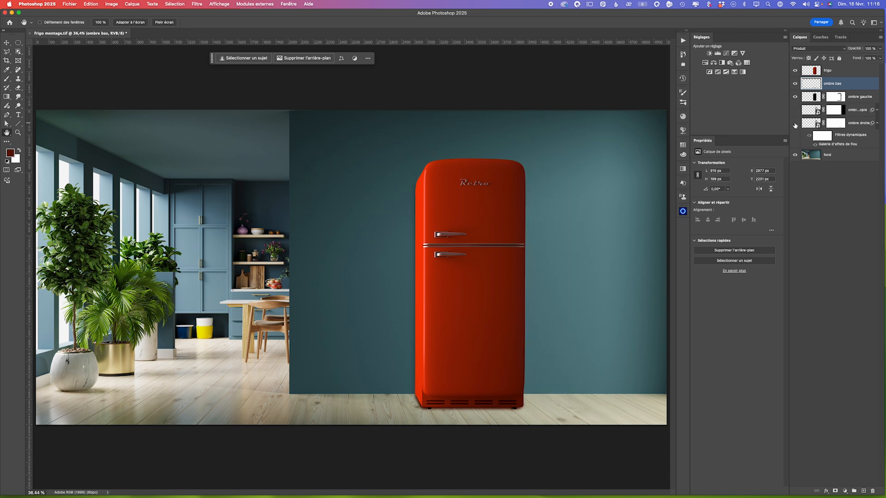
{"action": "left_click", "coordinate": [794, 123]}
{"action": "left_click", "coordinate": [796, 110]}
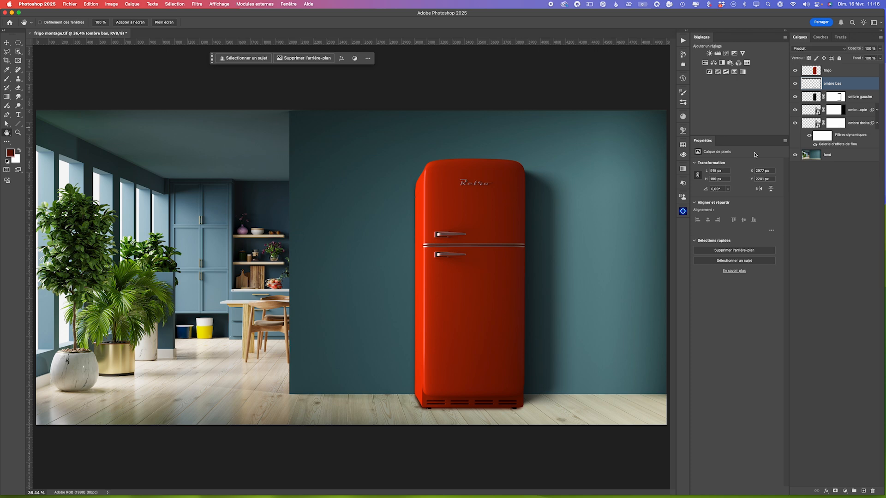